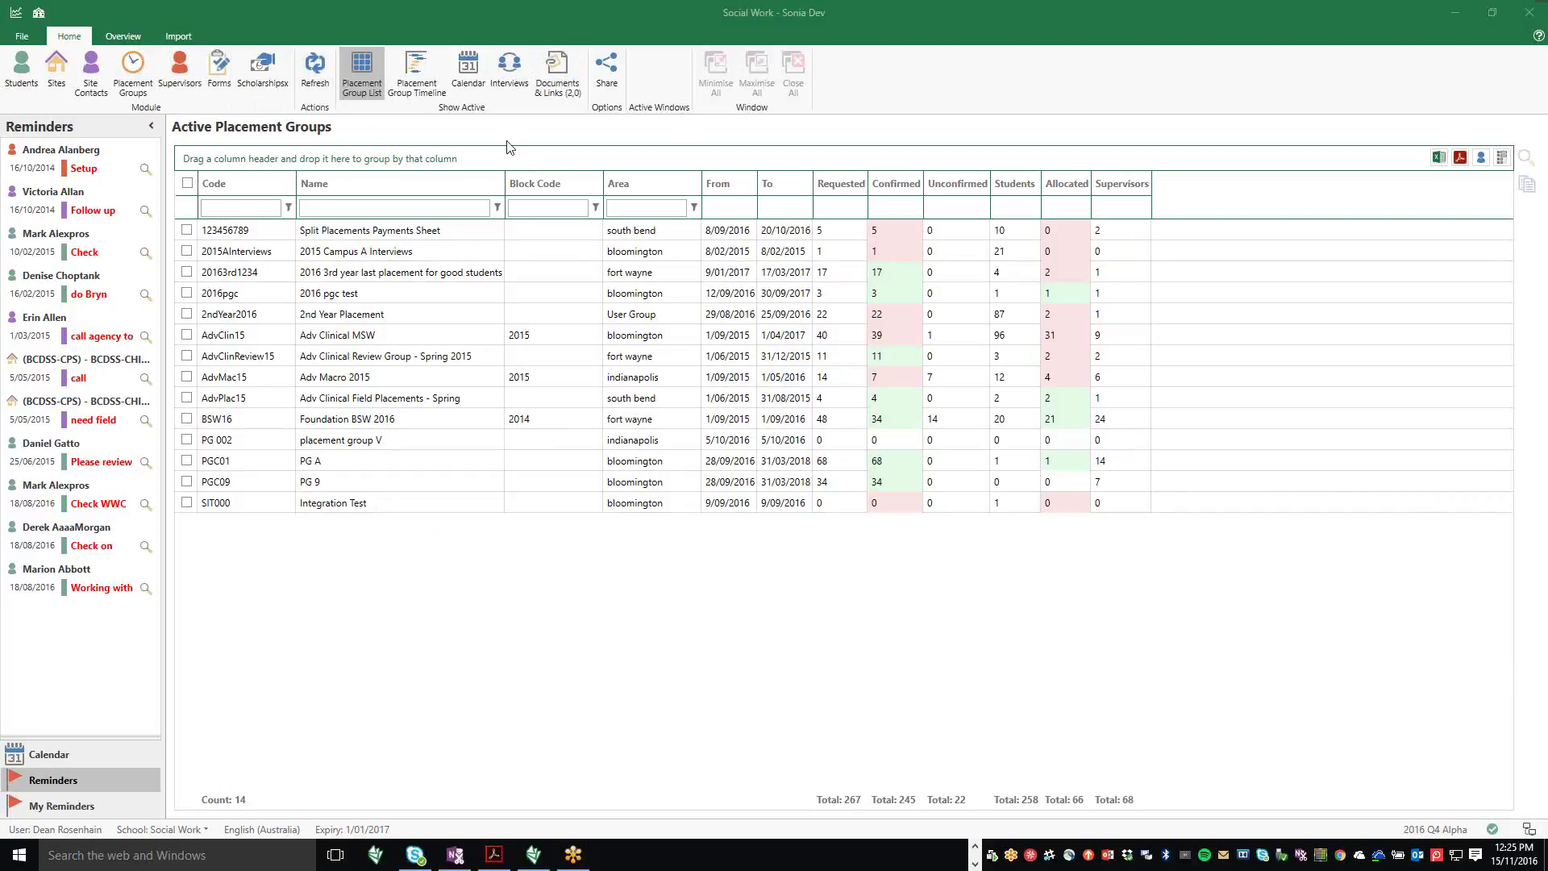
Step: Open the field director interviews calendar, look at its month and day layouts, and return to the week layout
click(510, 79)
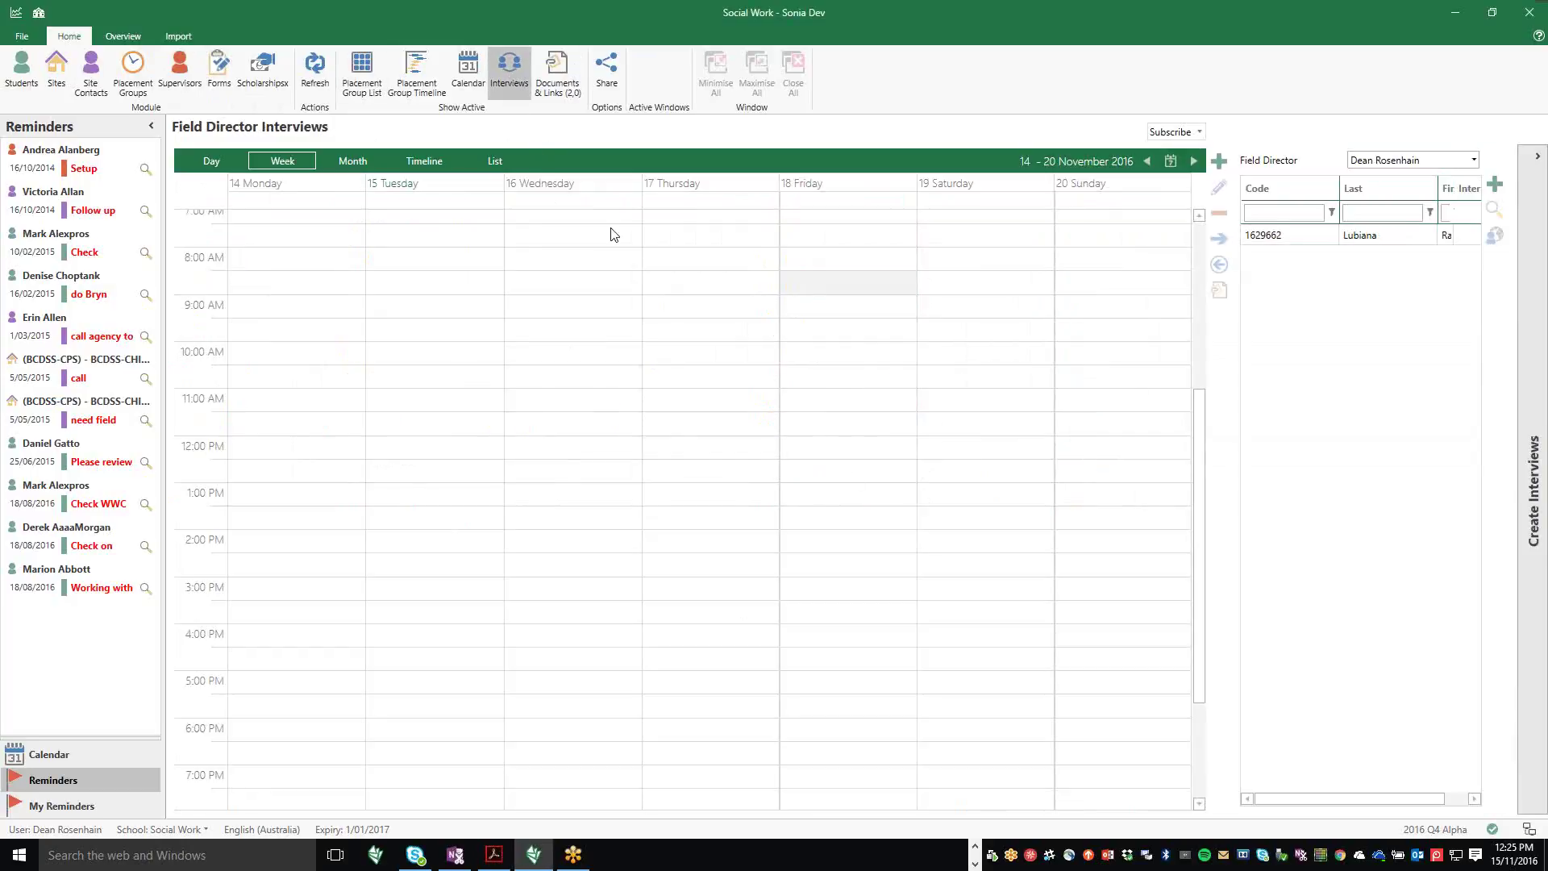
click(353, 162)
click(299, 162)
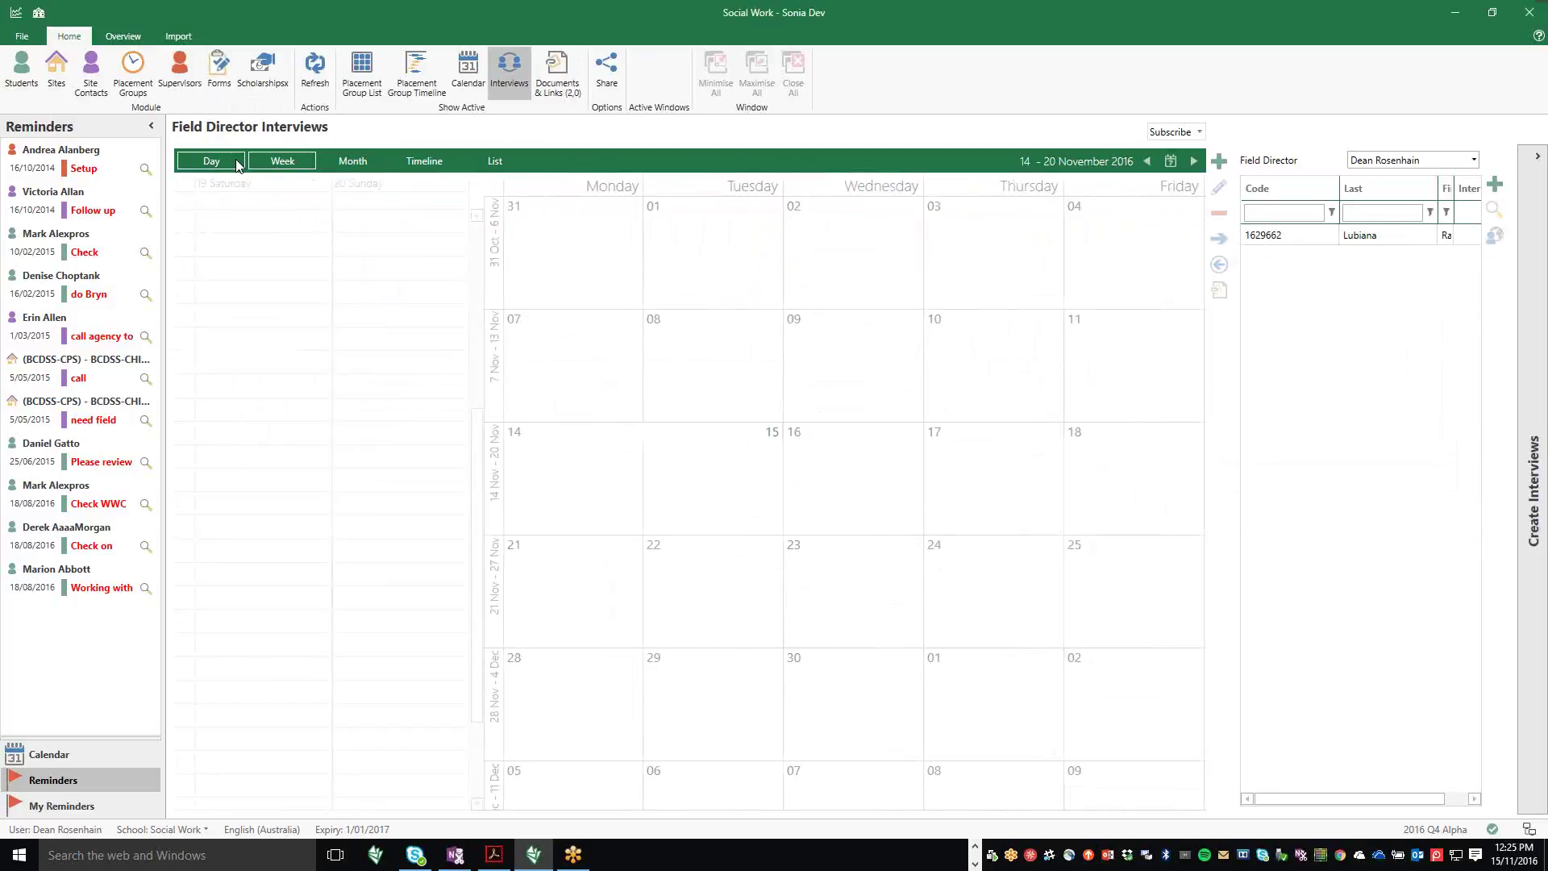
click(215, 160)
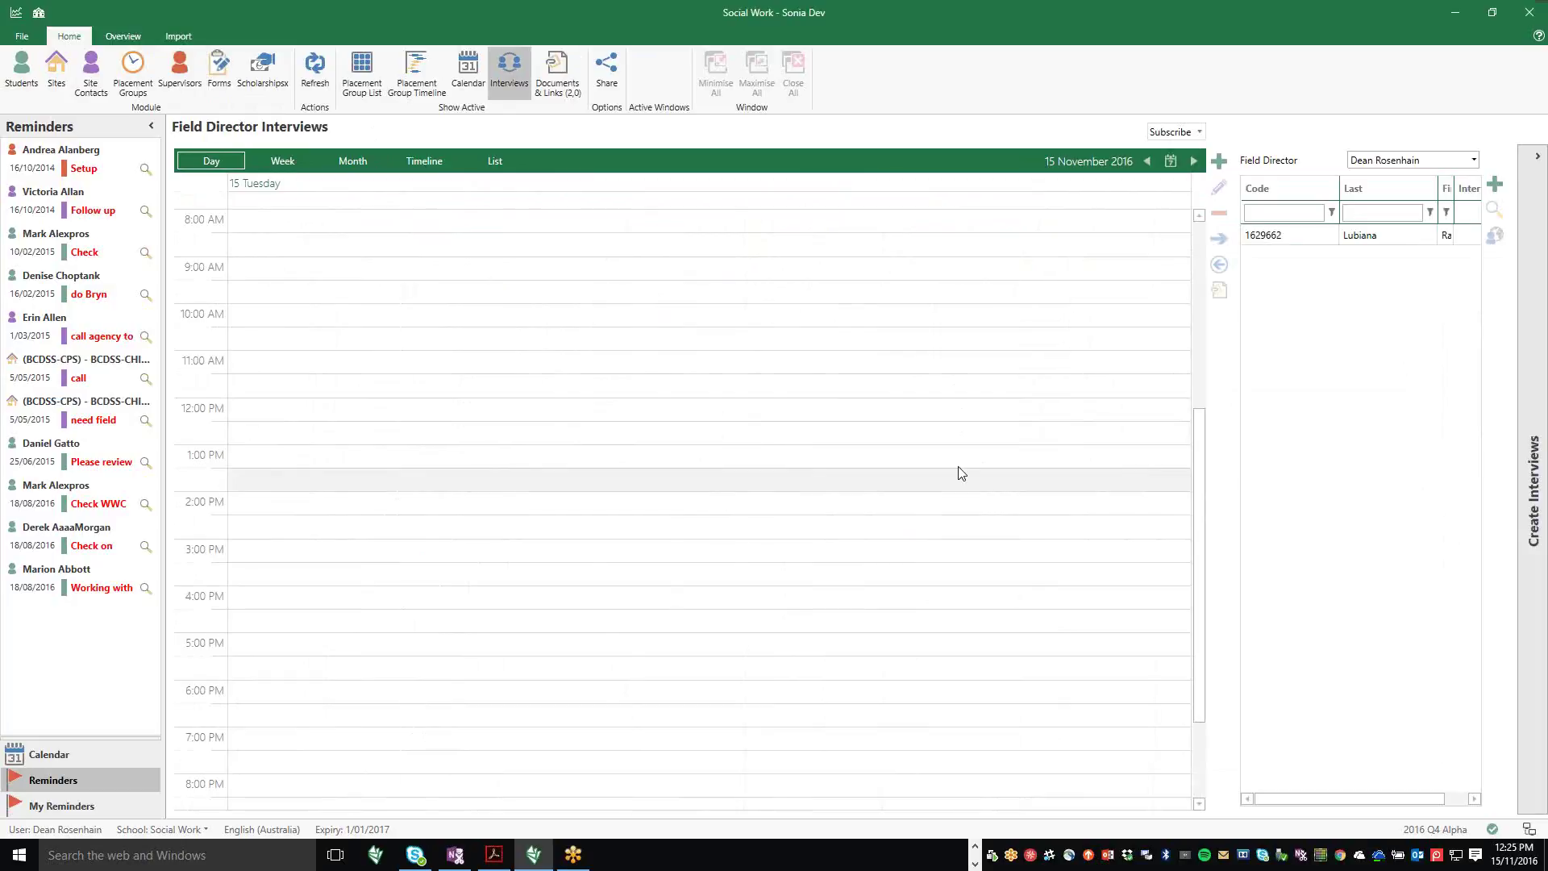
click(279, 163)
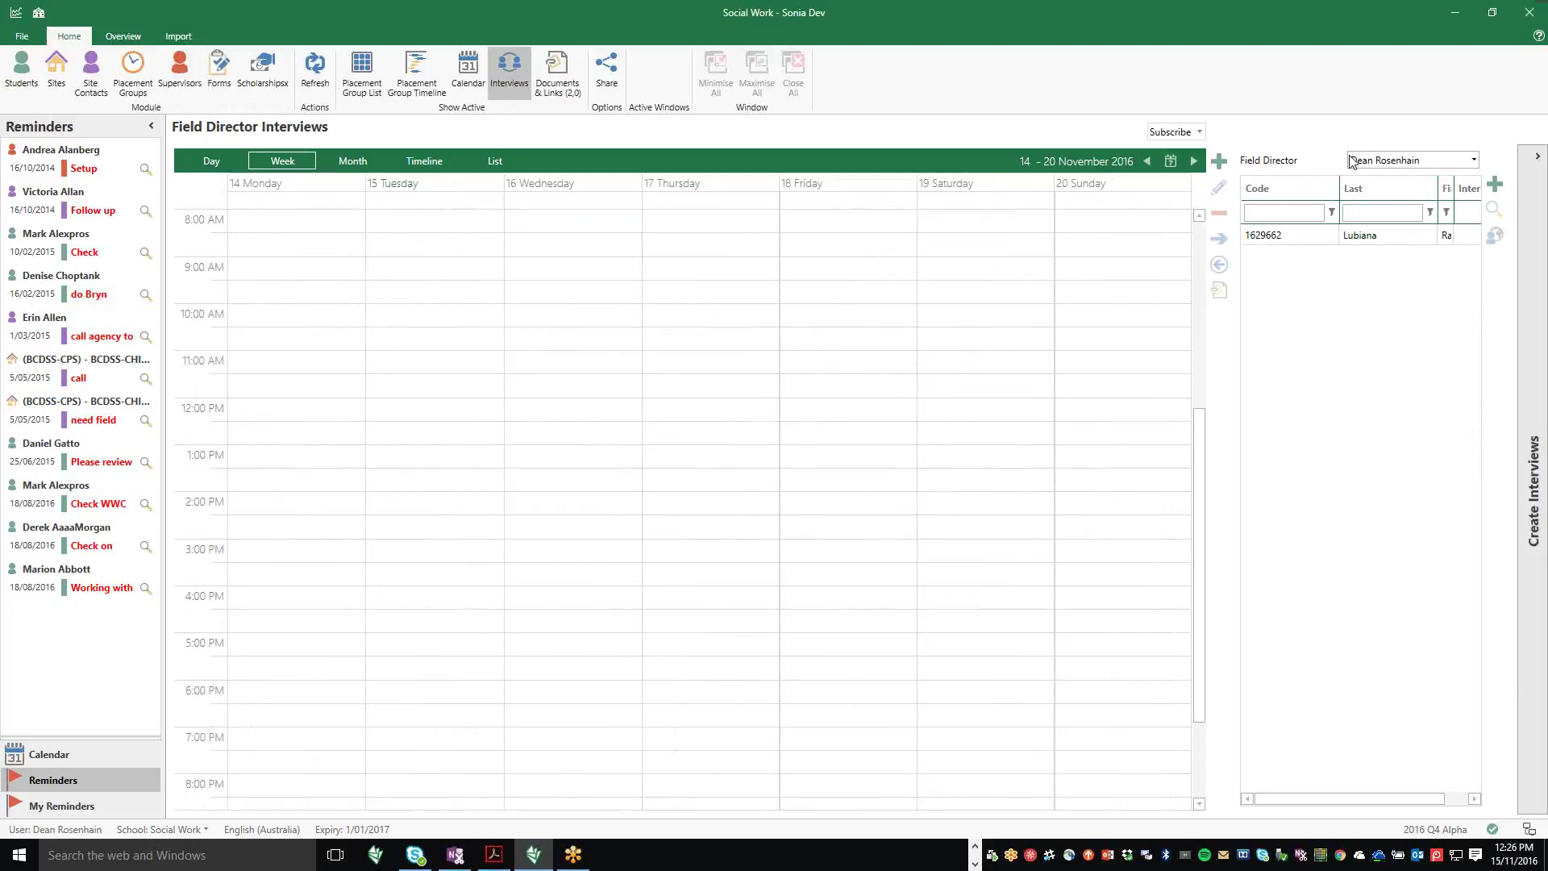
click(1411, 162)
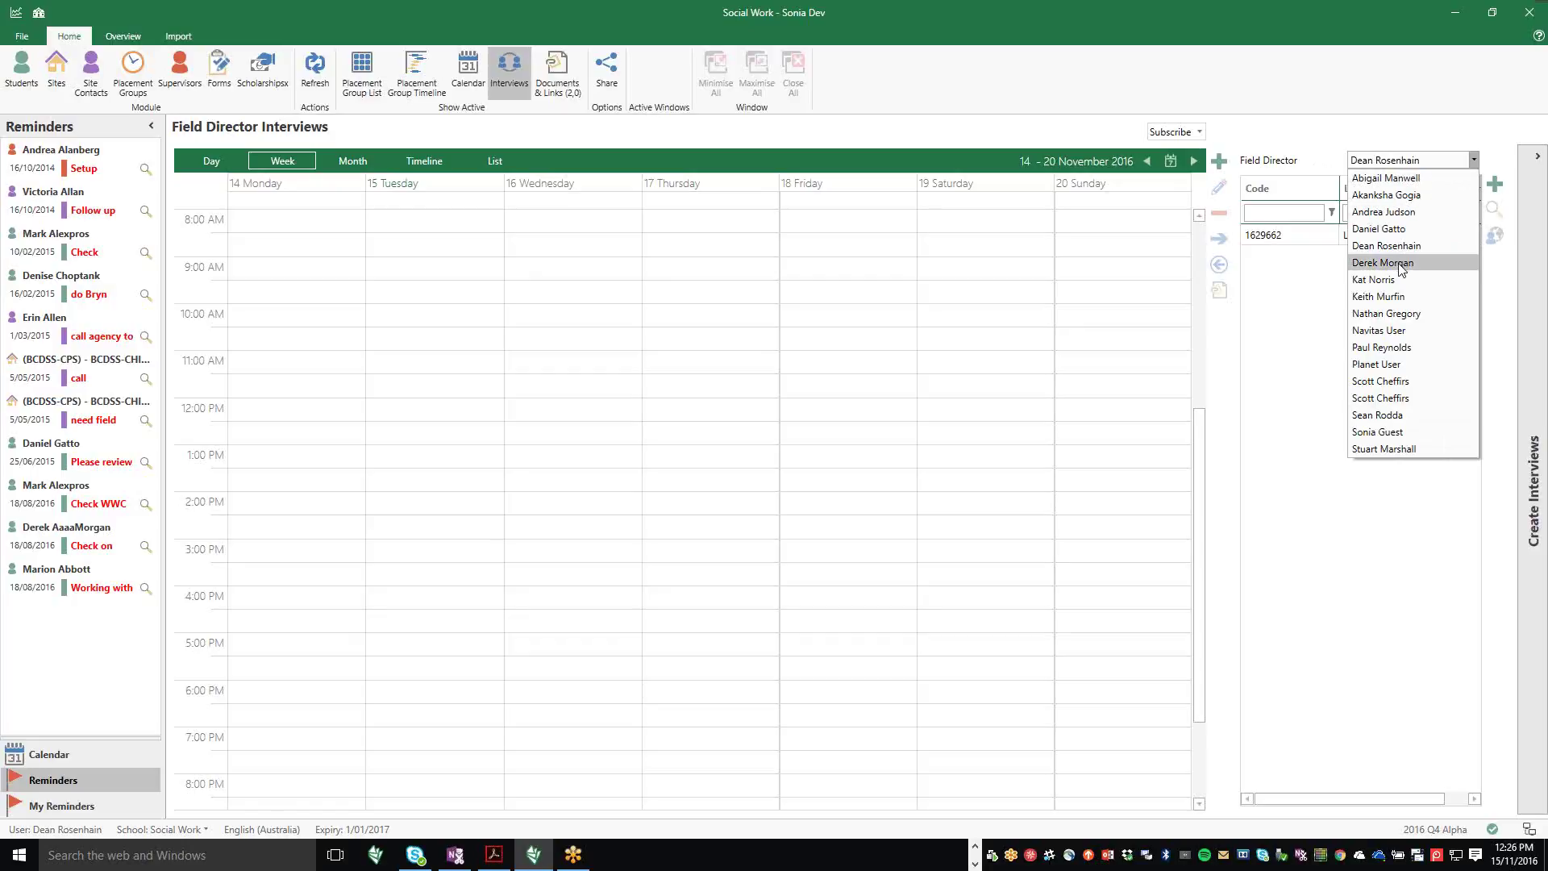
click(1307, 148)
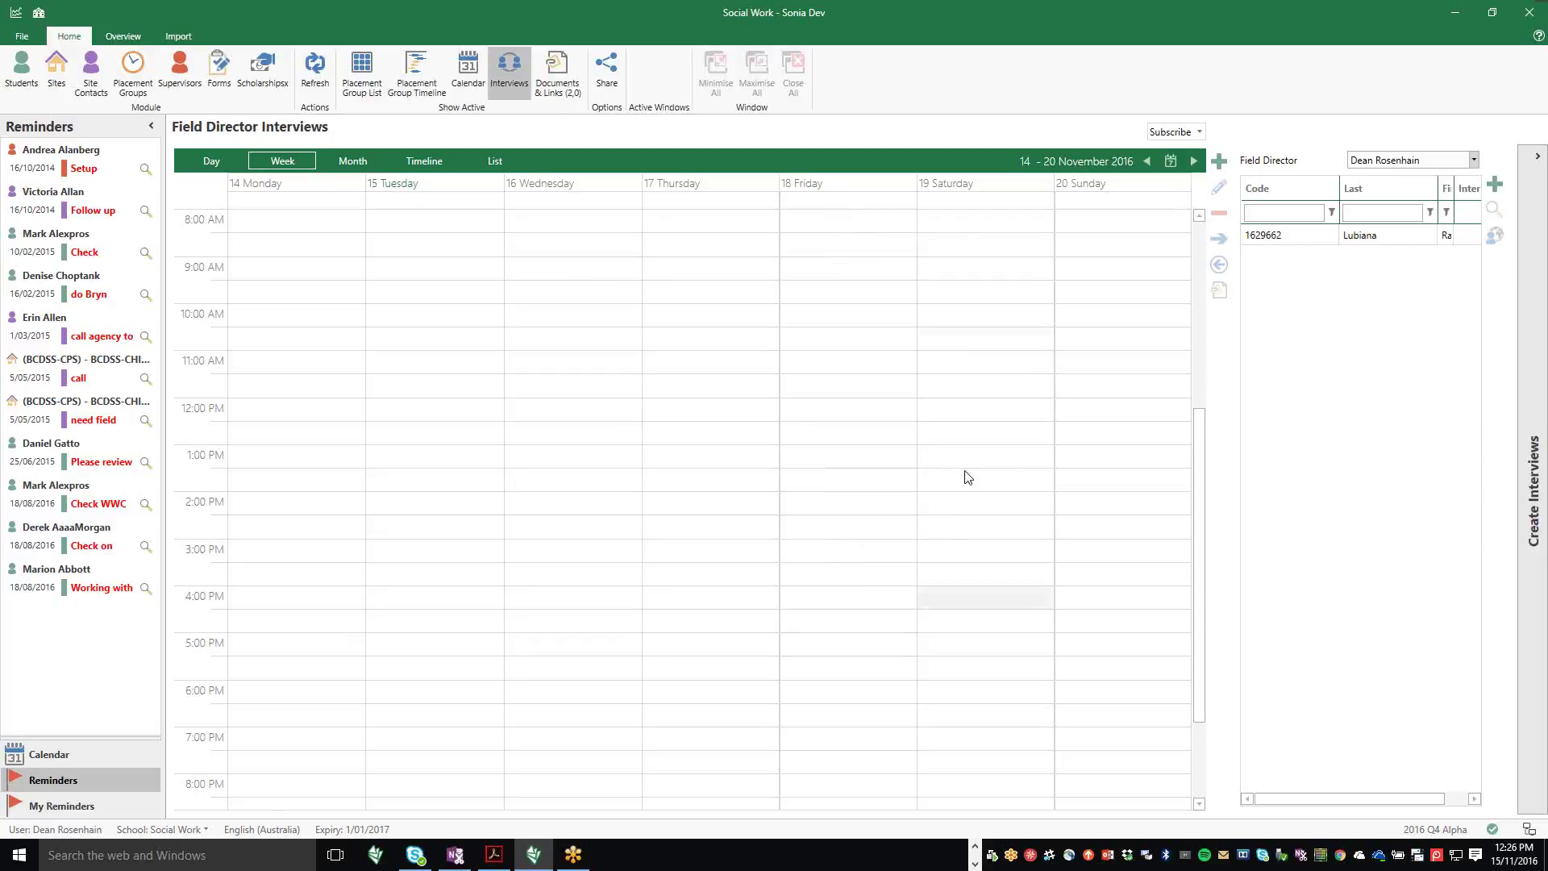
Step: Start creating interviews with subject "Interview for Semester 1 2017", location "Rm 478373" and description "Be prepared."
click(1537, 158)
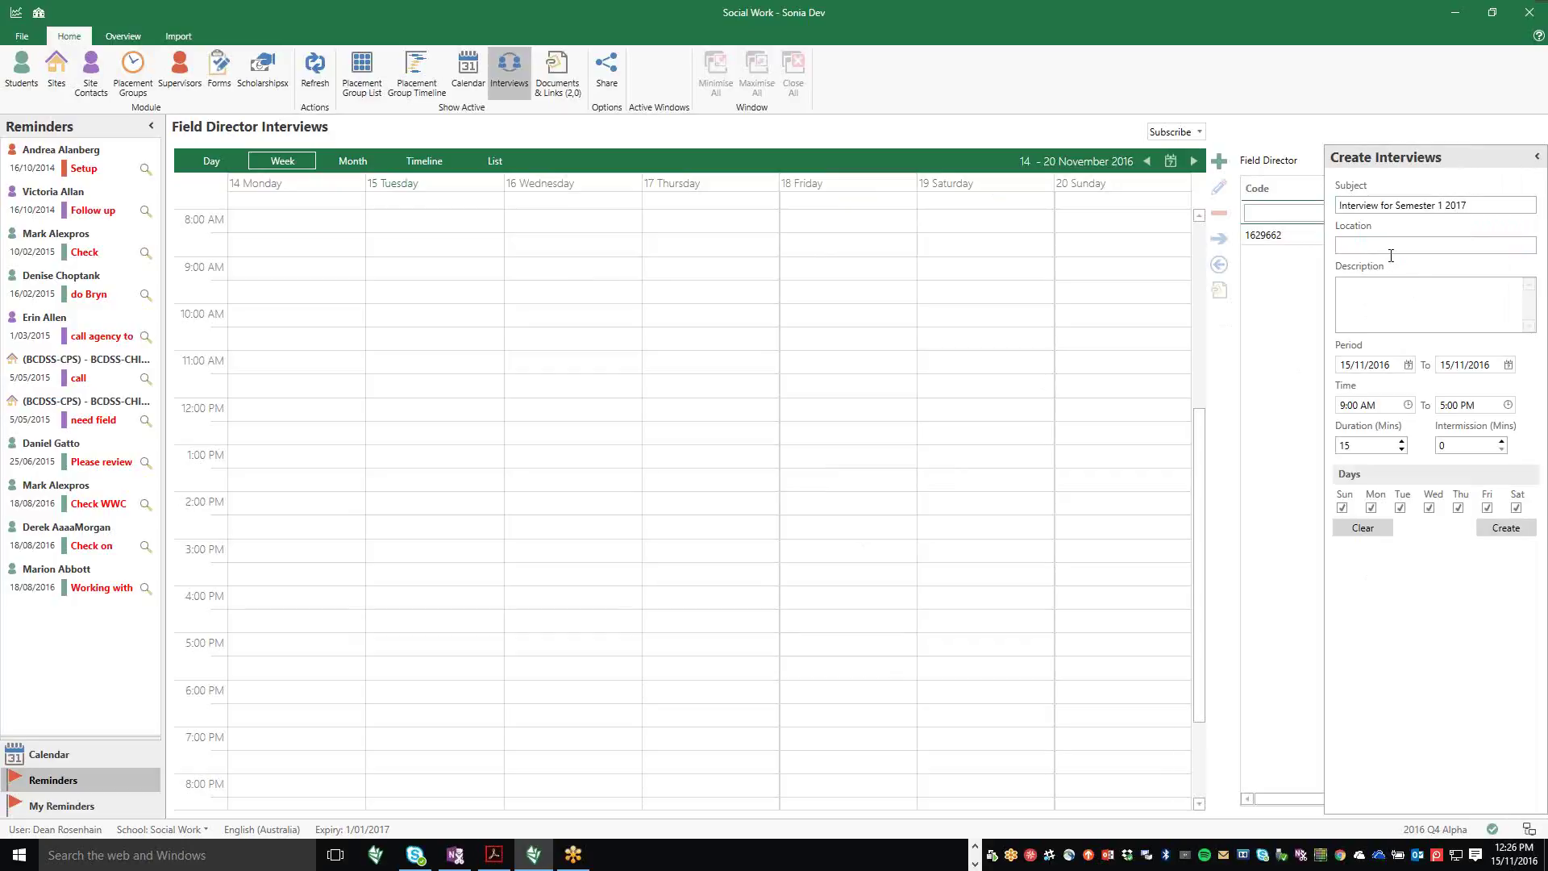
text(Rm 478373)
Step: Set the interview period to start and end on 18/11/2016
click(1407, 366)
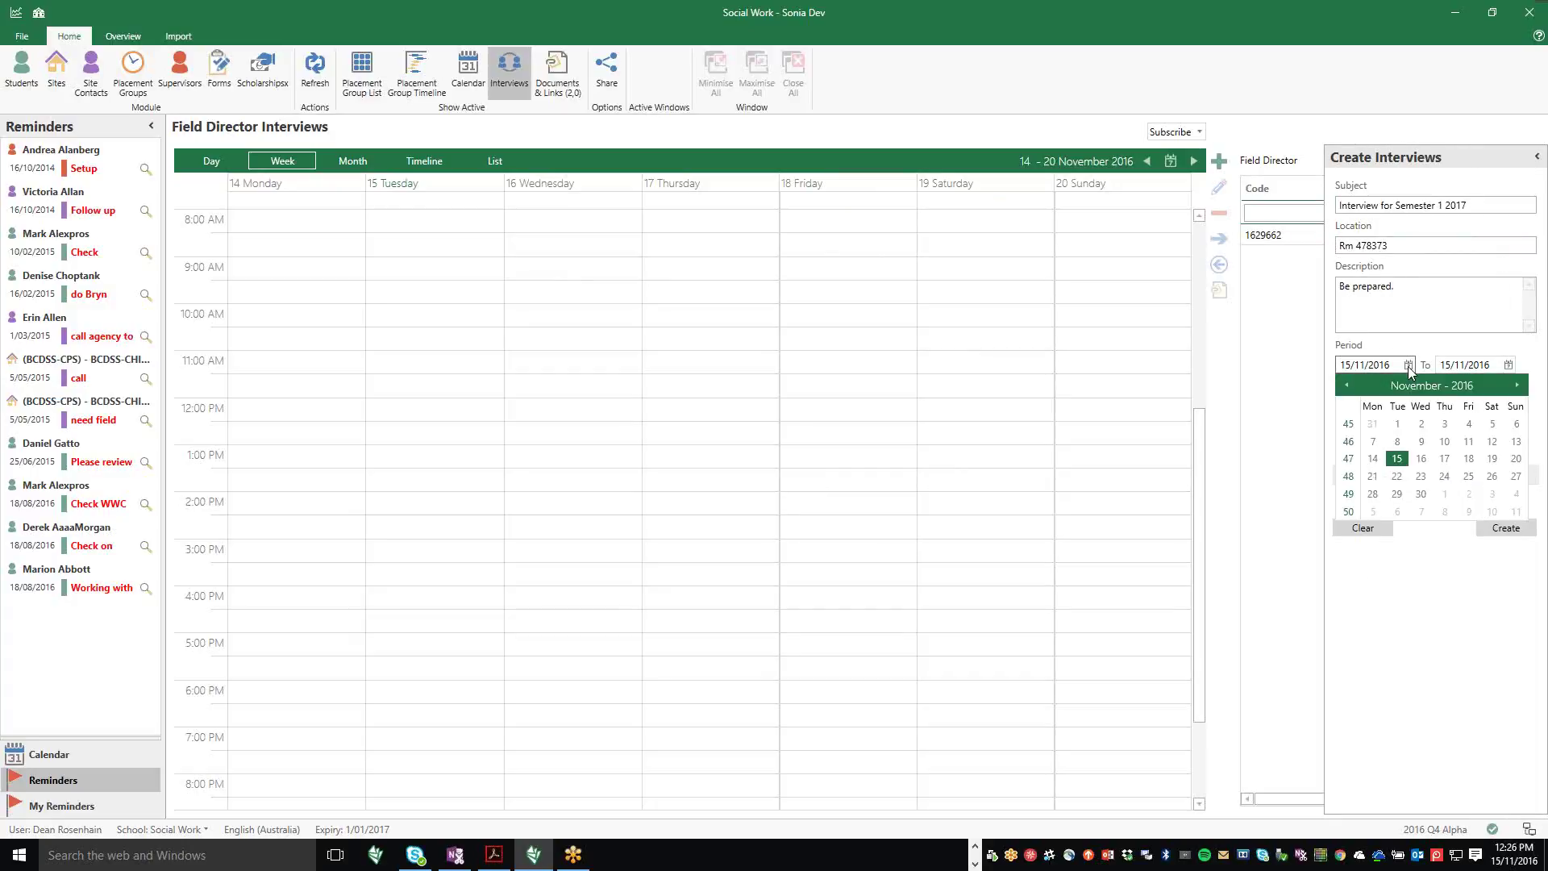
click(1468, 459)
click(1509, 364)
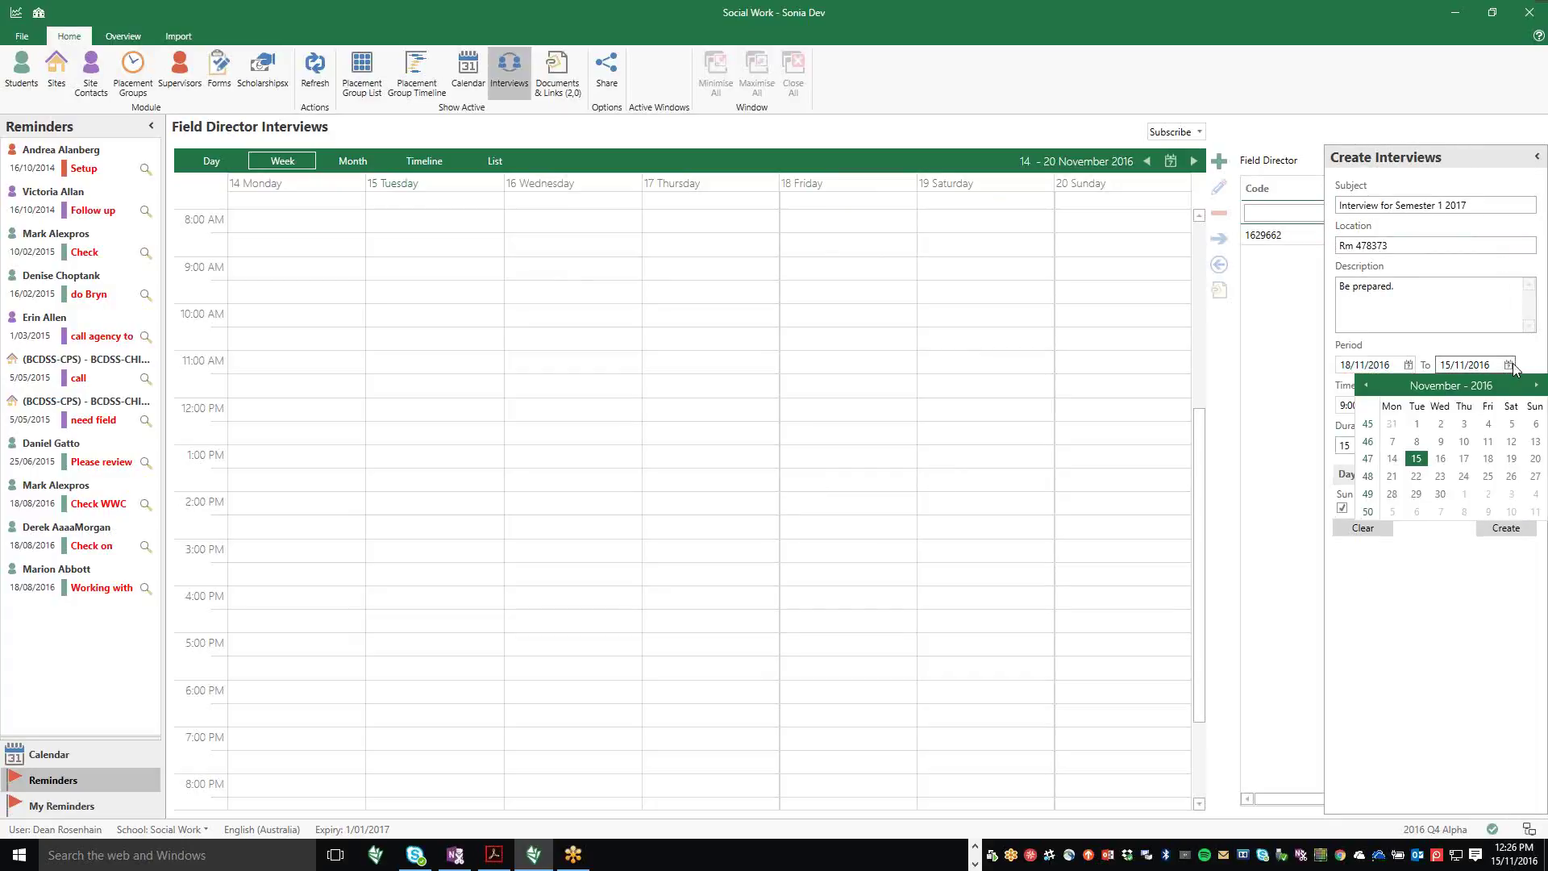
click(1493, 461)
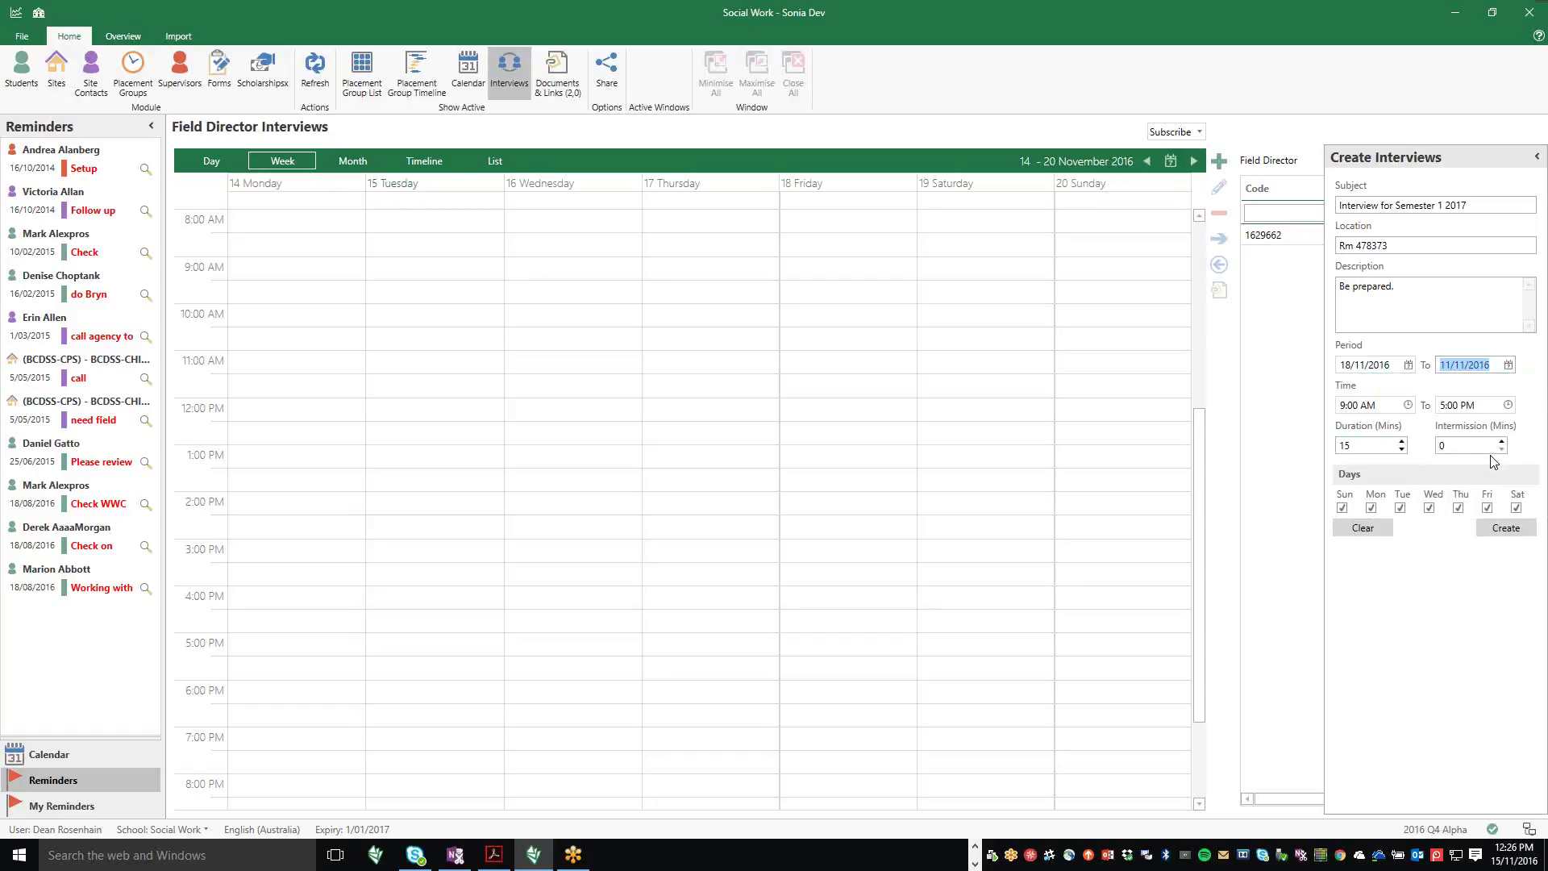
click(1508, 365)
click(1489, 463)
Step: Set the intermission between interviews to 15 minutes and leave only Friday enabled as an interview day
click(1463, 451)
click(1382, 509)
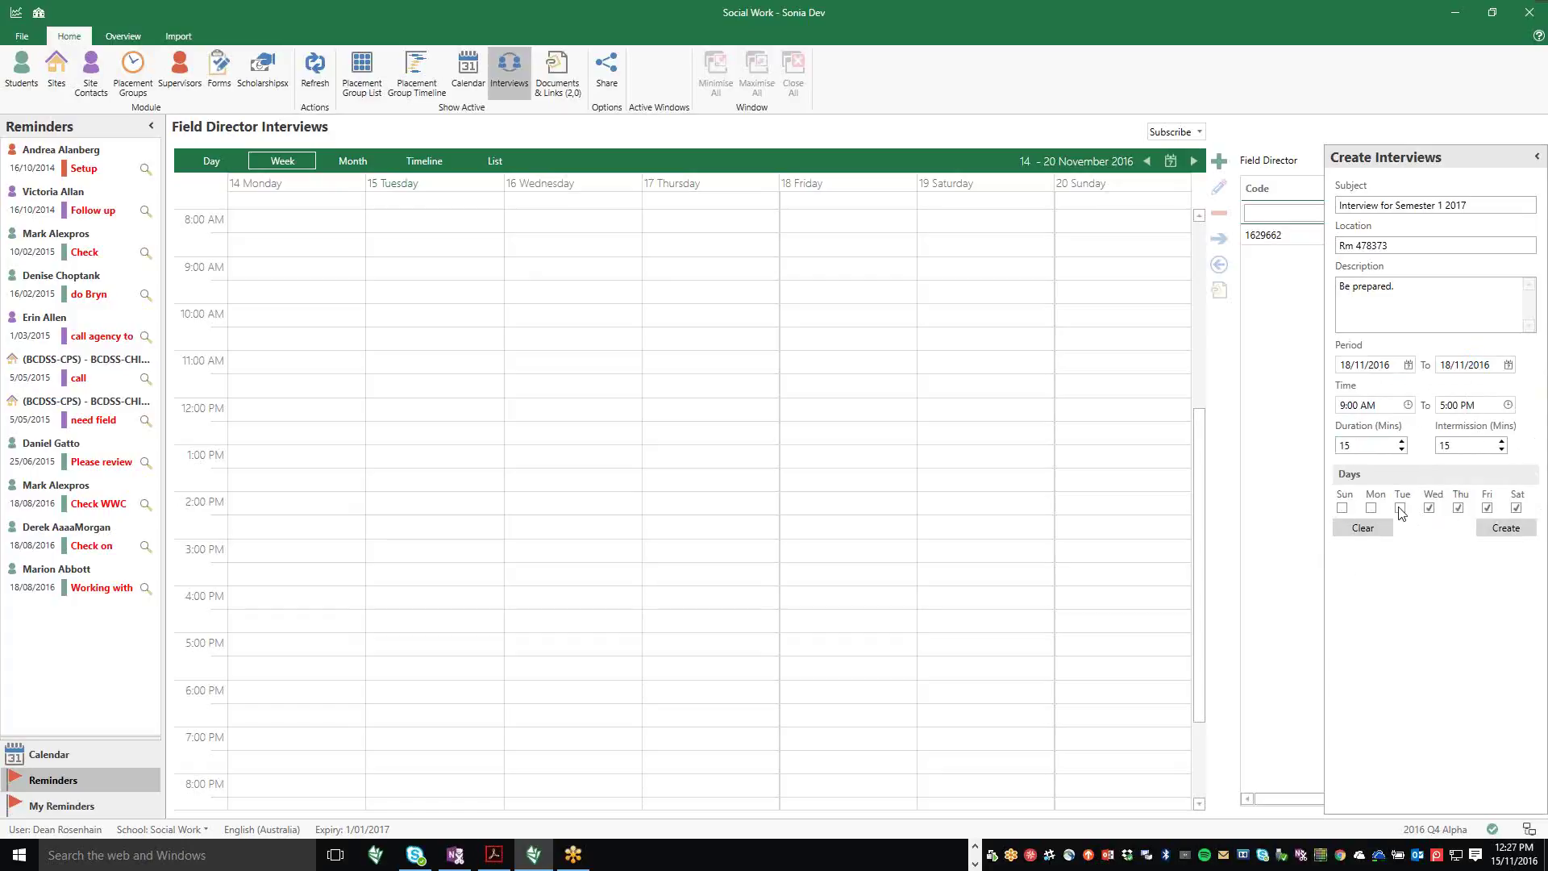
click(1428, 508)
click(1458, 508)
Step: Create the interview slots for the selected times and collapse the interview creation form
click(1505, 530)
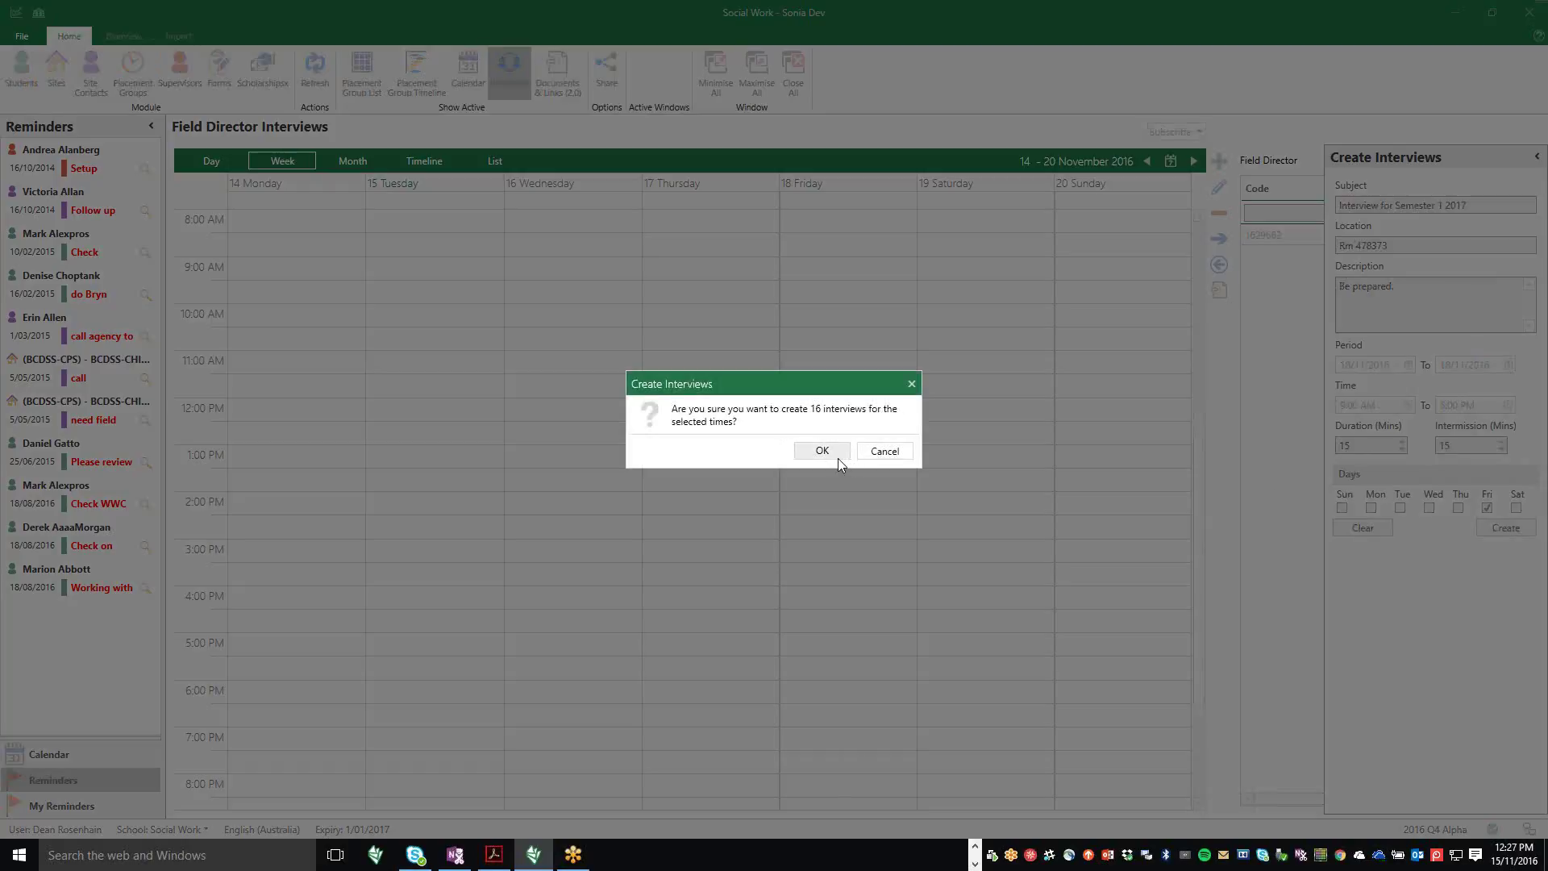
click(839, 456)
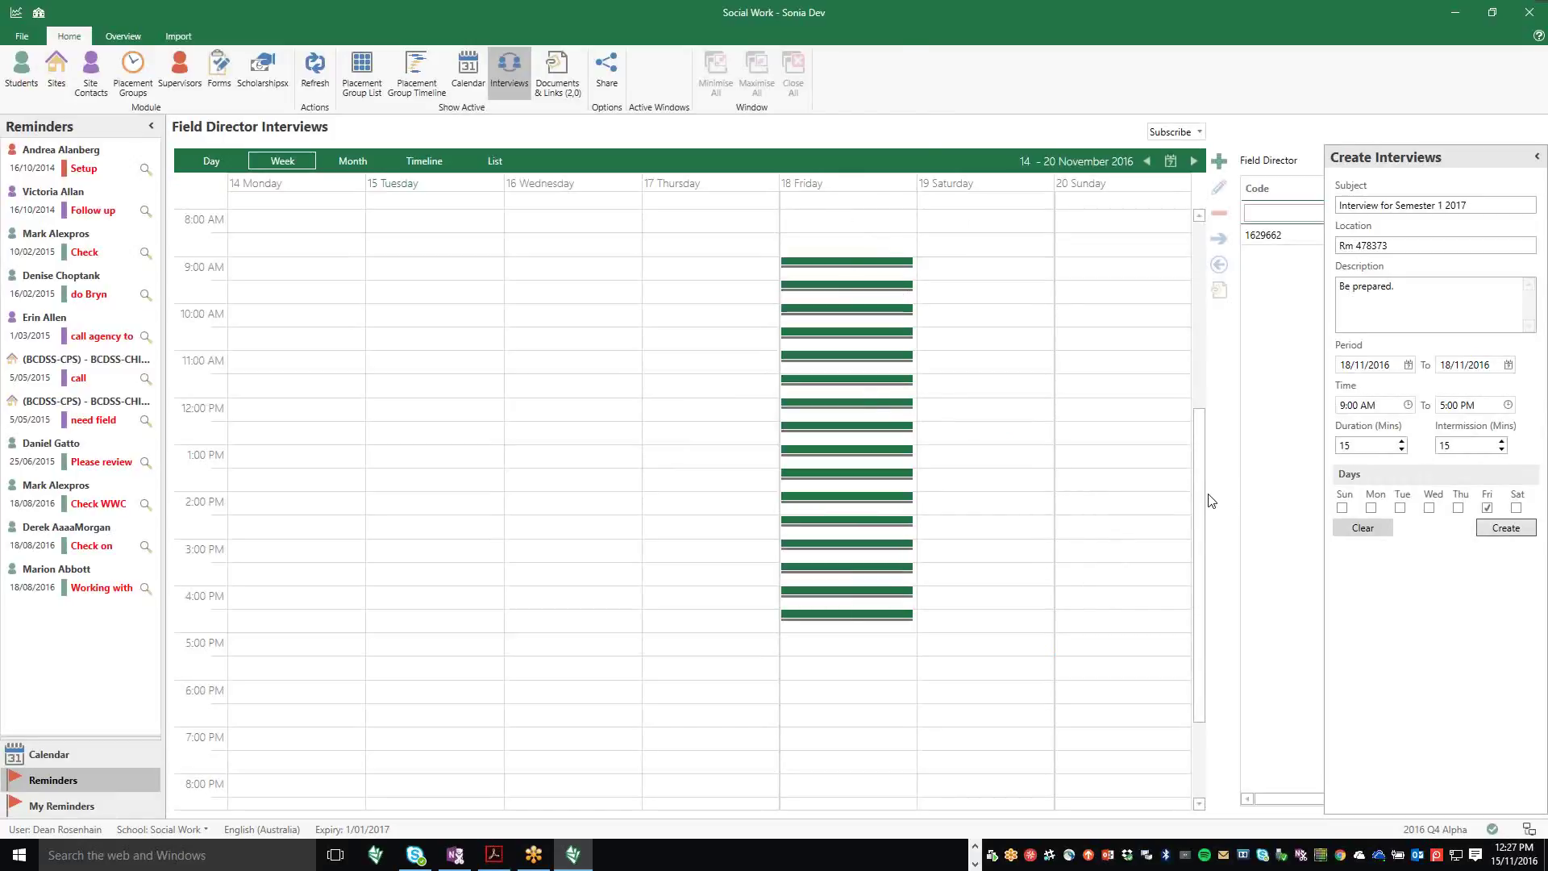
click(1537, 158)
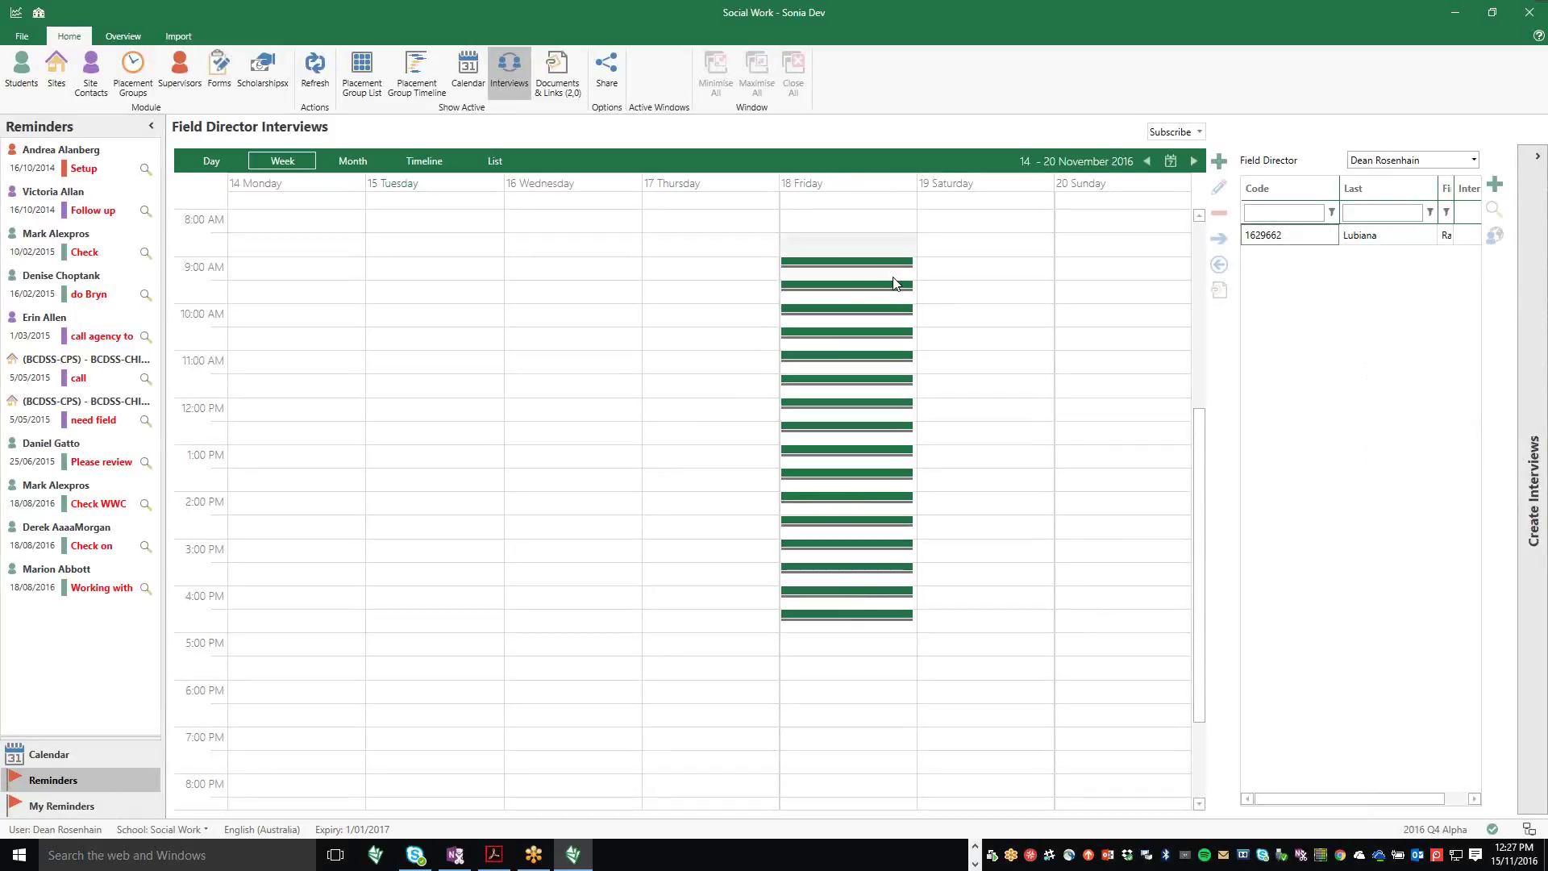
mouse_move(911, 310)
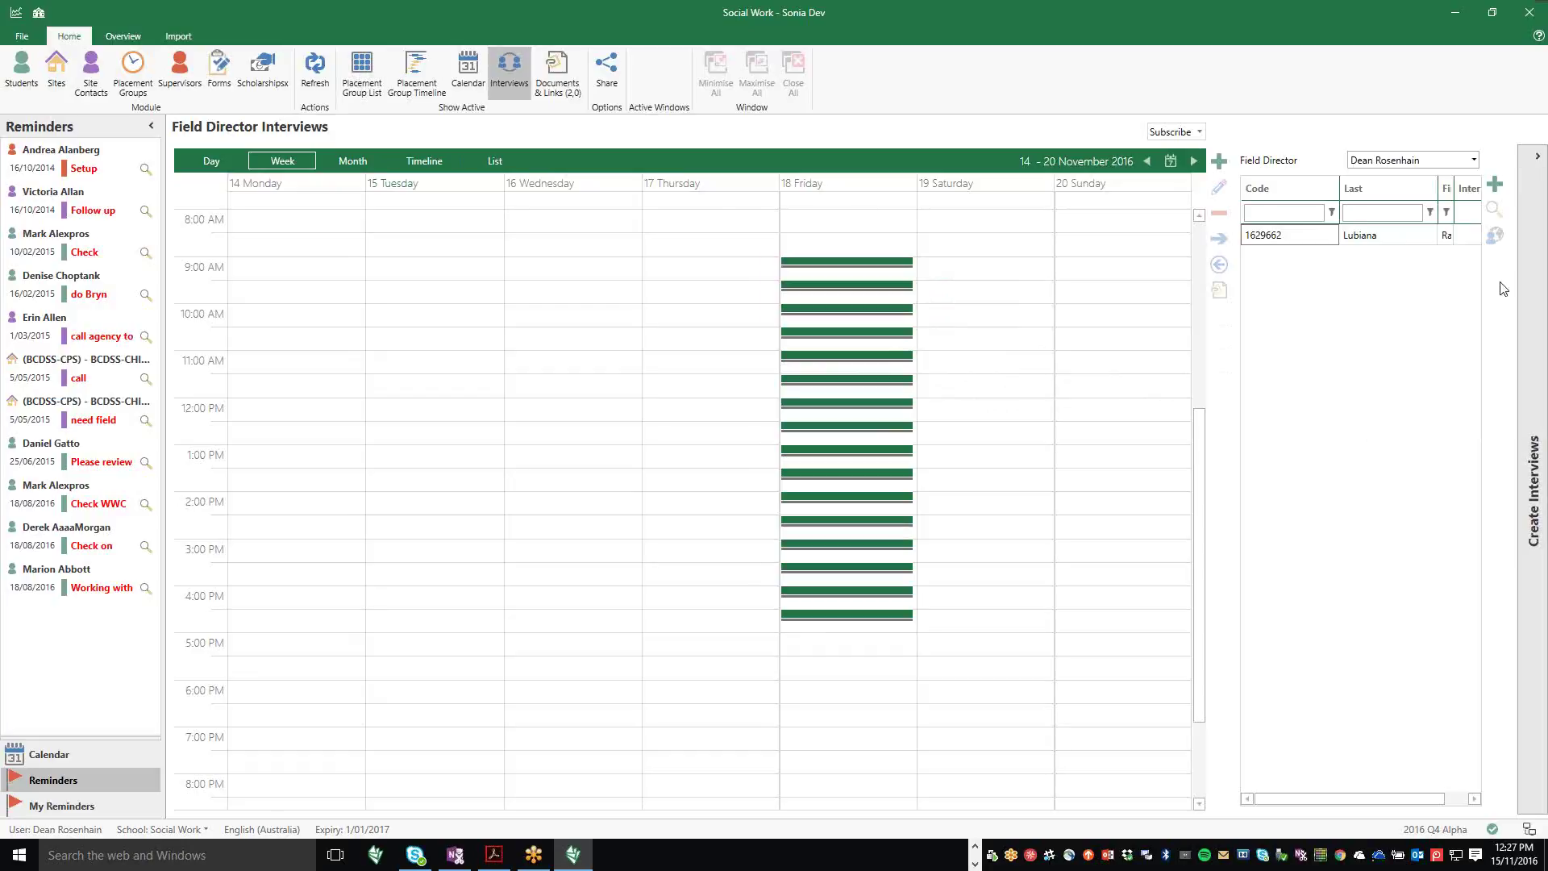
Step: Start adding students to the interview list and search for them with an added Placement Group Code criterion of "adv"
click(1495, 187)
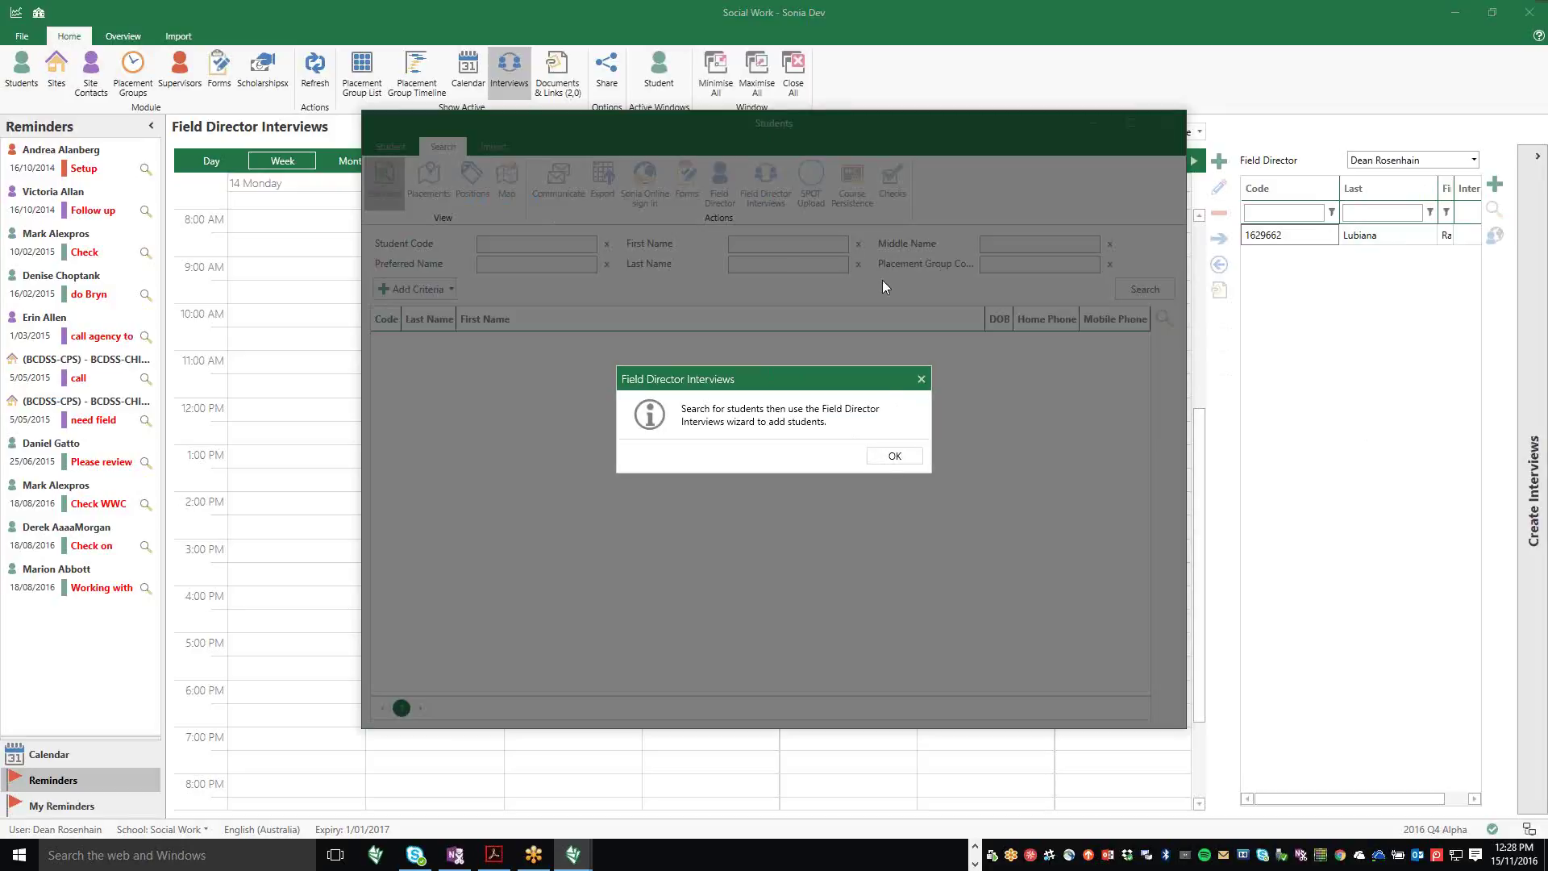
click(895, 456)
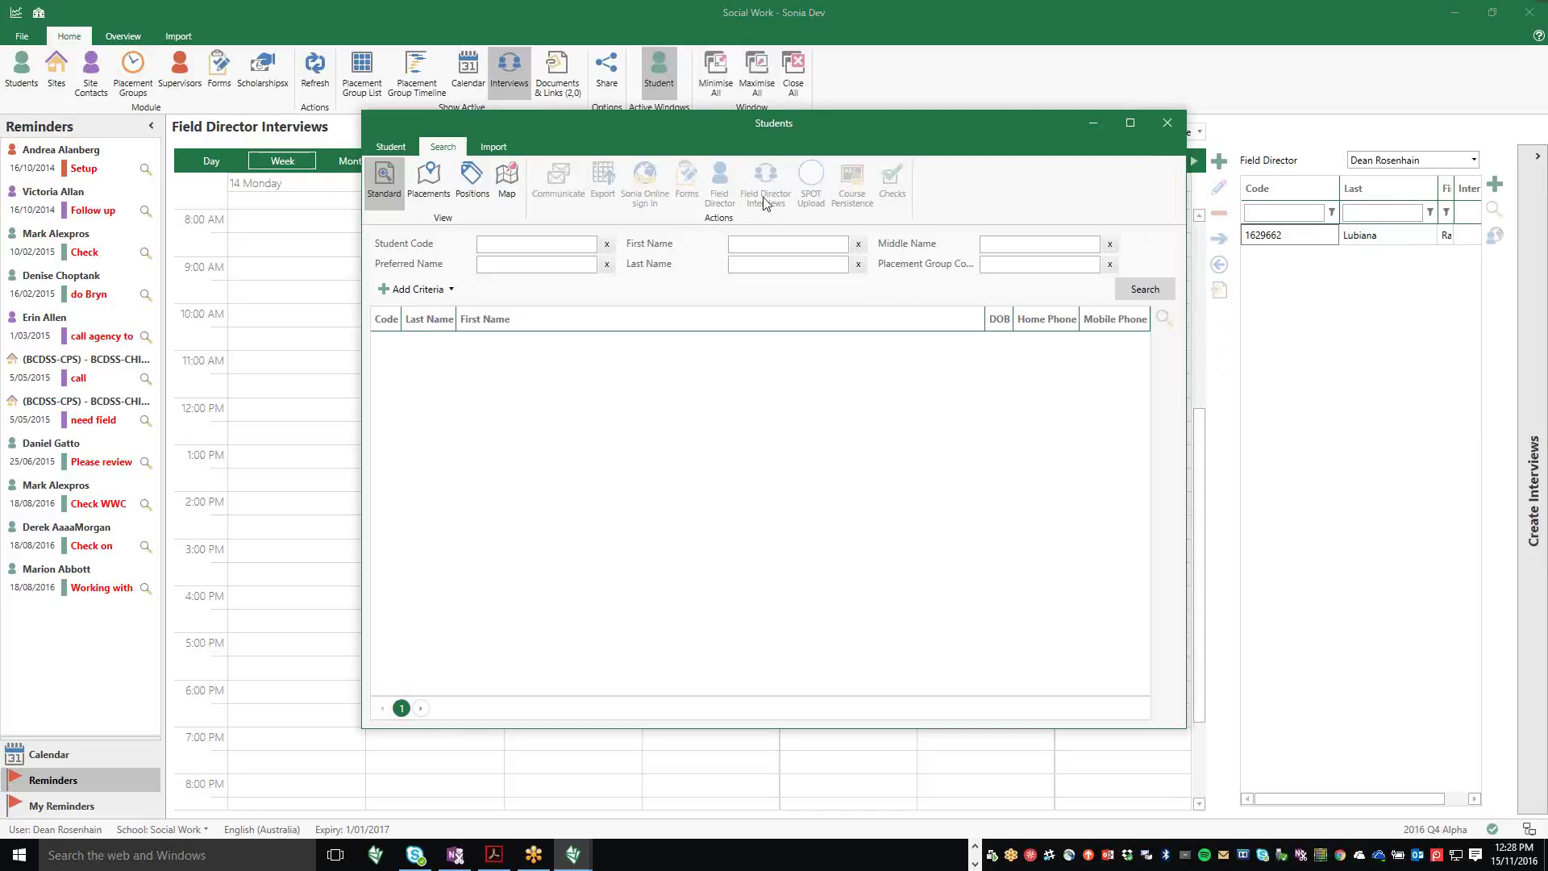
click(446, 290)
mouse_move(464, 368)
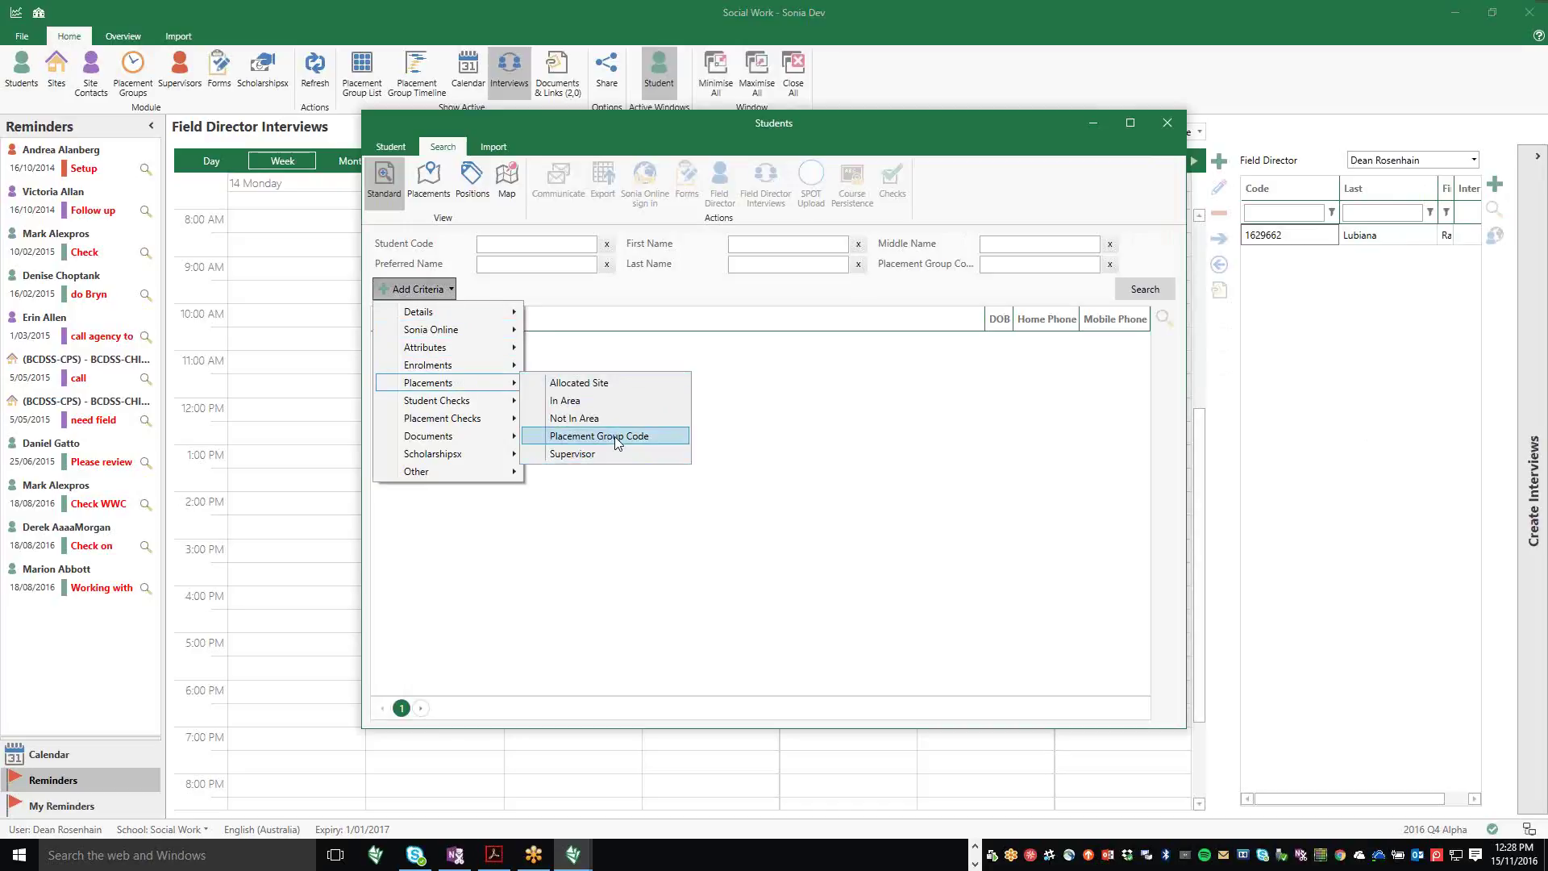
click(614, 437)
click(519, 286)
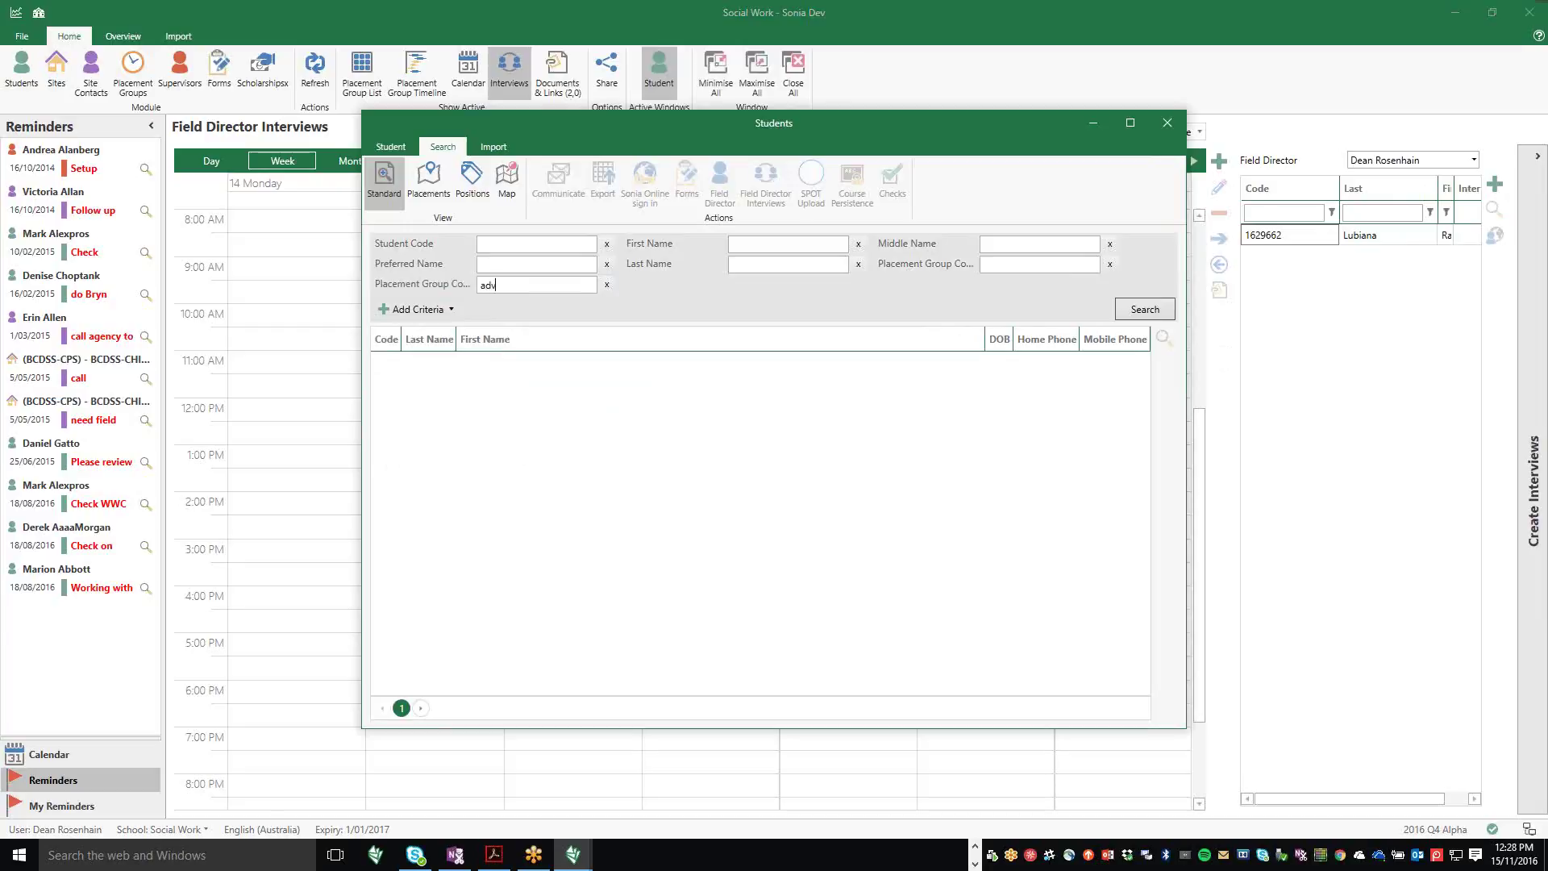
click(1157, 307)
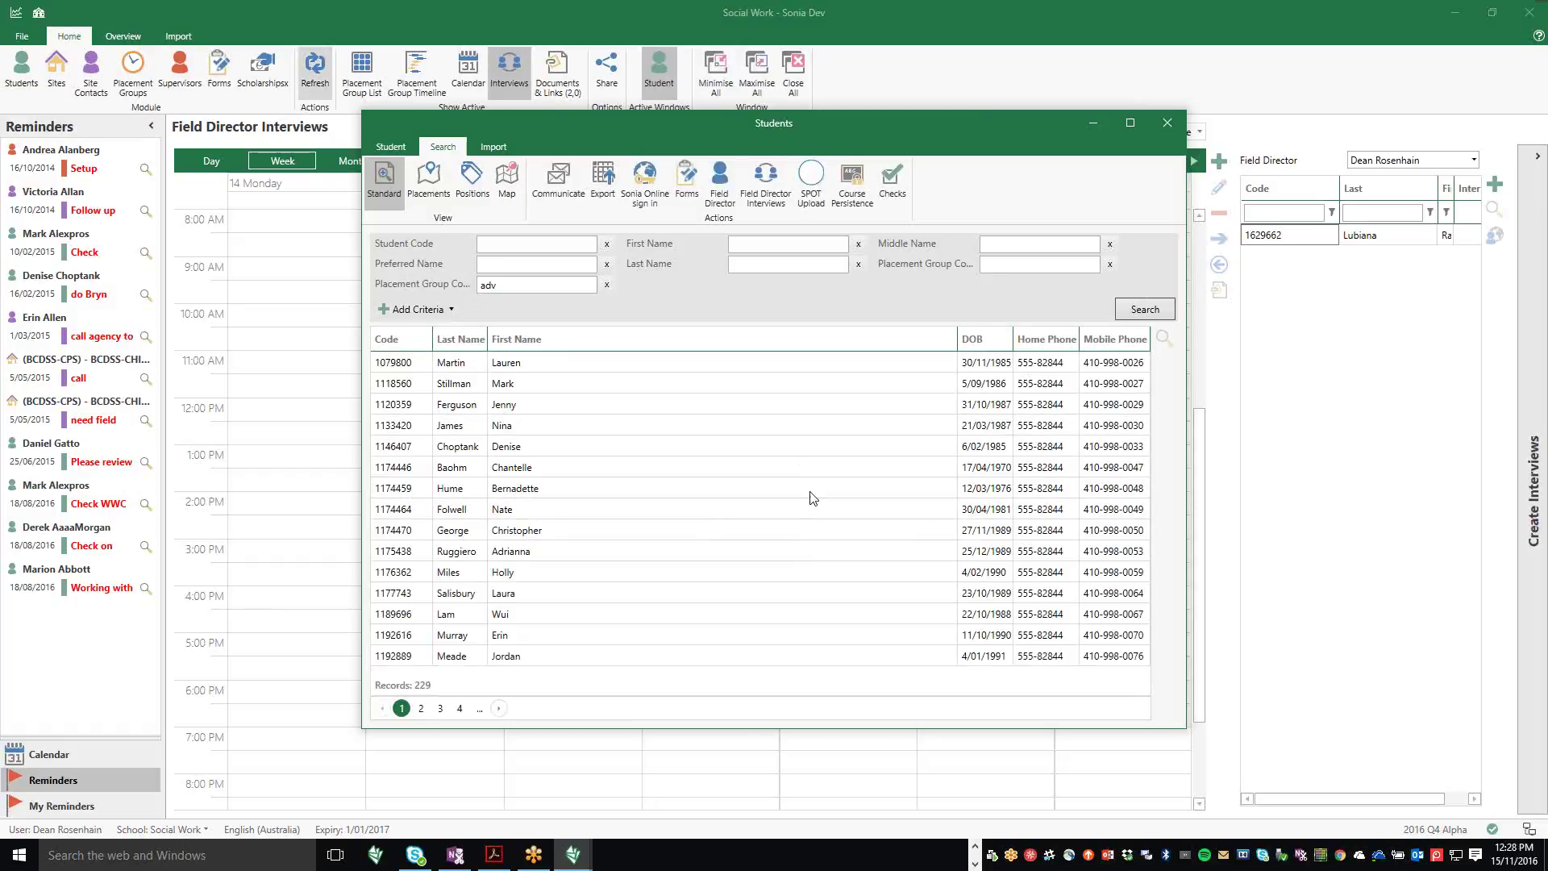
Step: Look up the Adv Macro 2015 code in the placement group list and search the students for group code "advmac15"
click(361, 71)
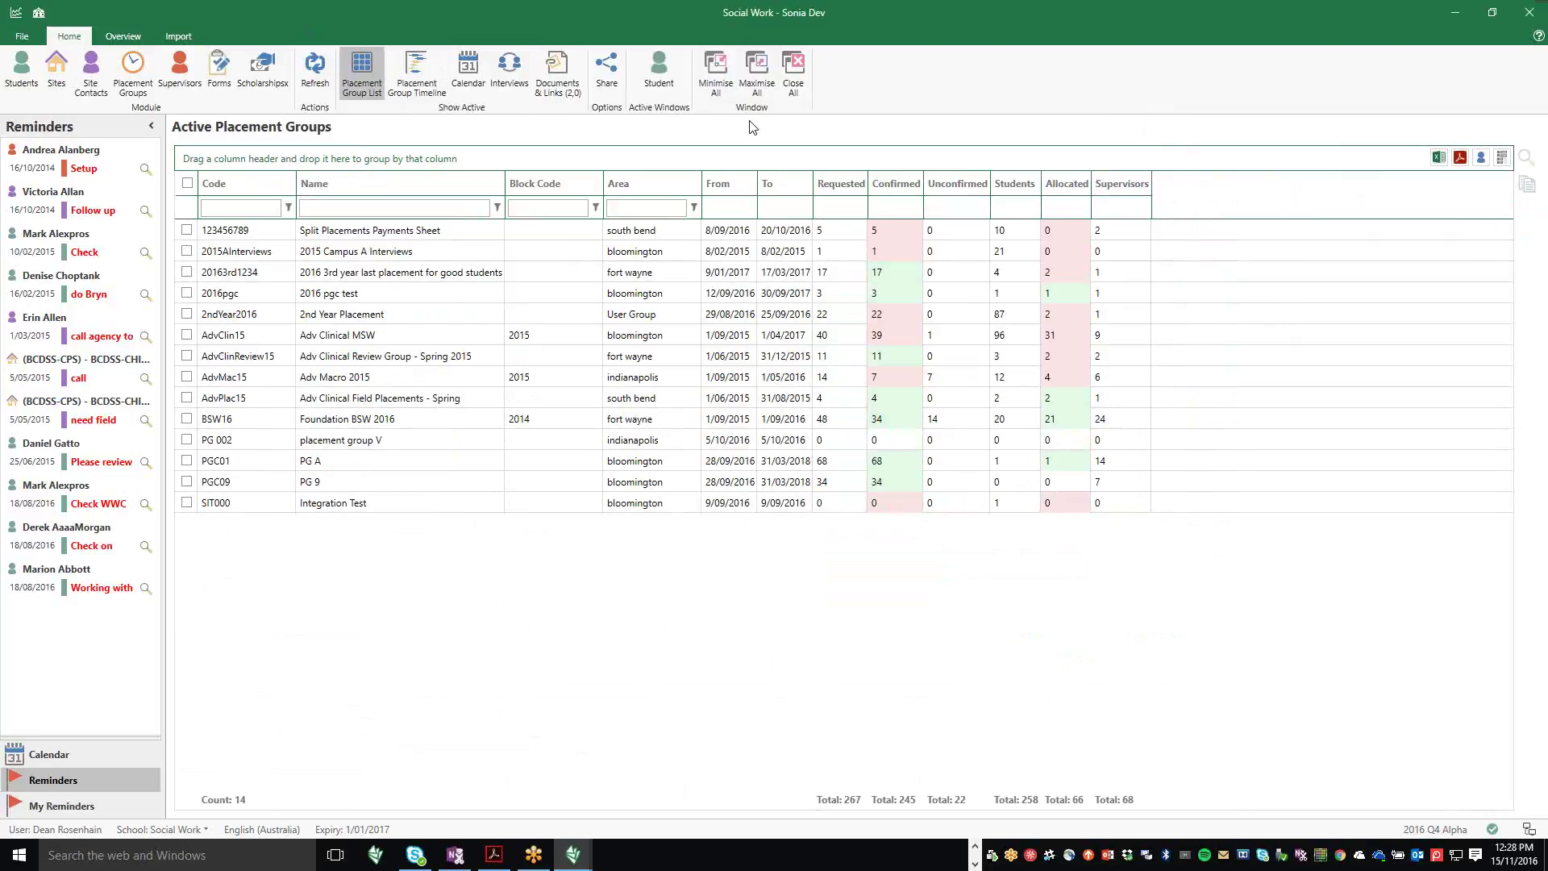
click(670, 82)
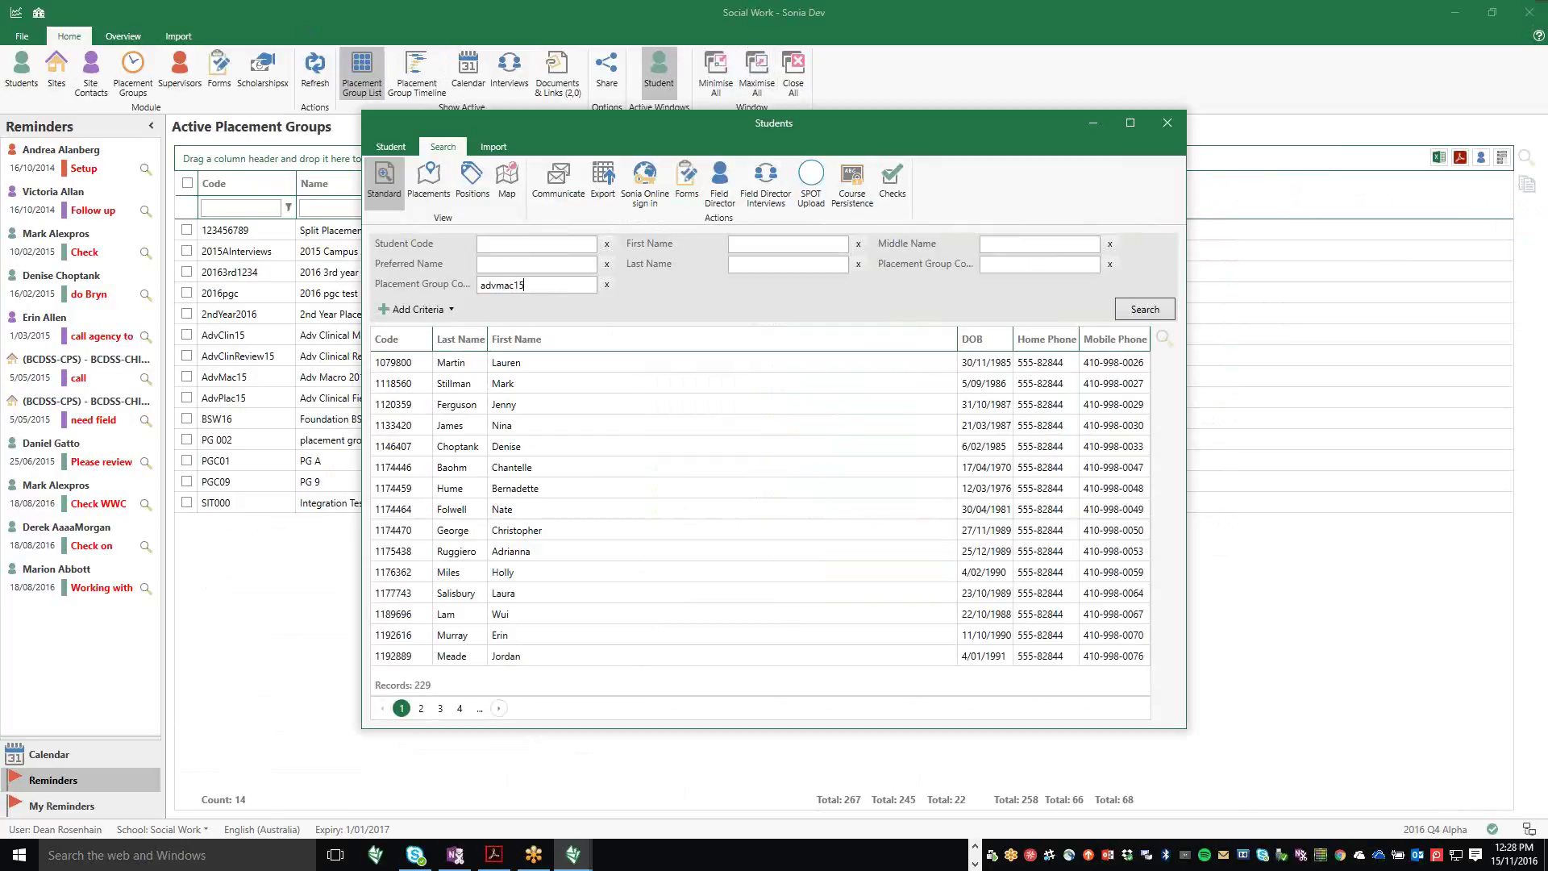
click(1145, 309)
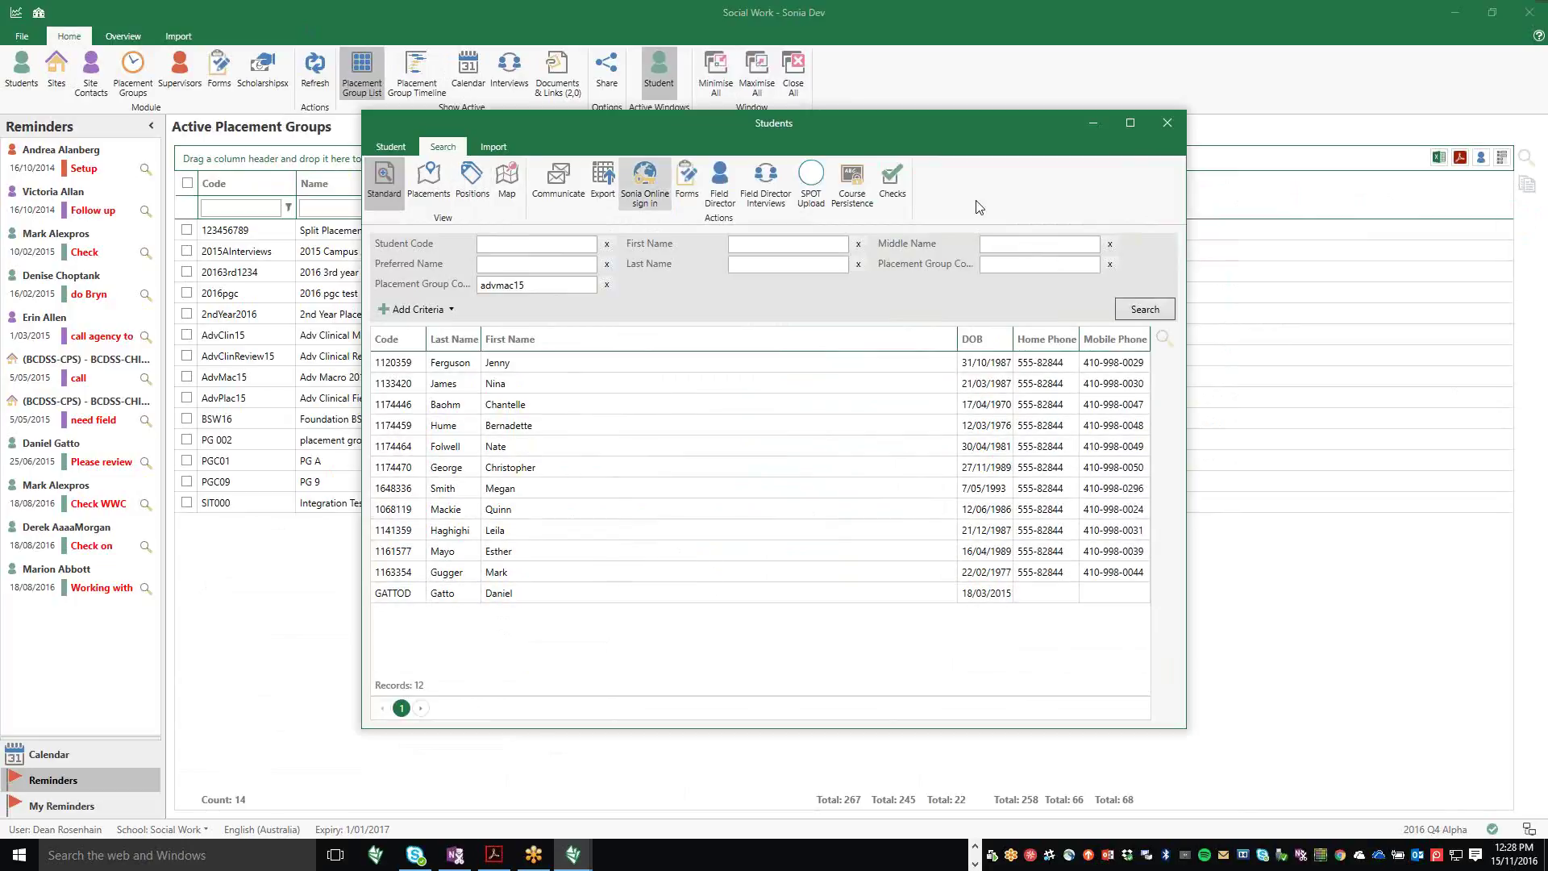
Step: Assign the students found to the interviews of the field director who owns the new slots, and close the wizard
click(769, 191)
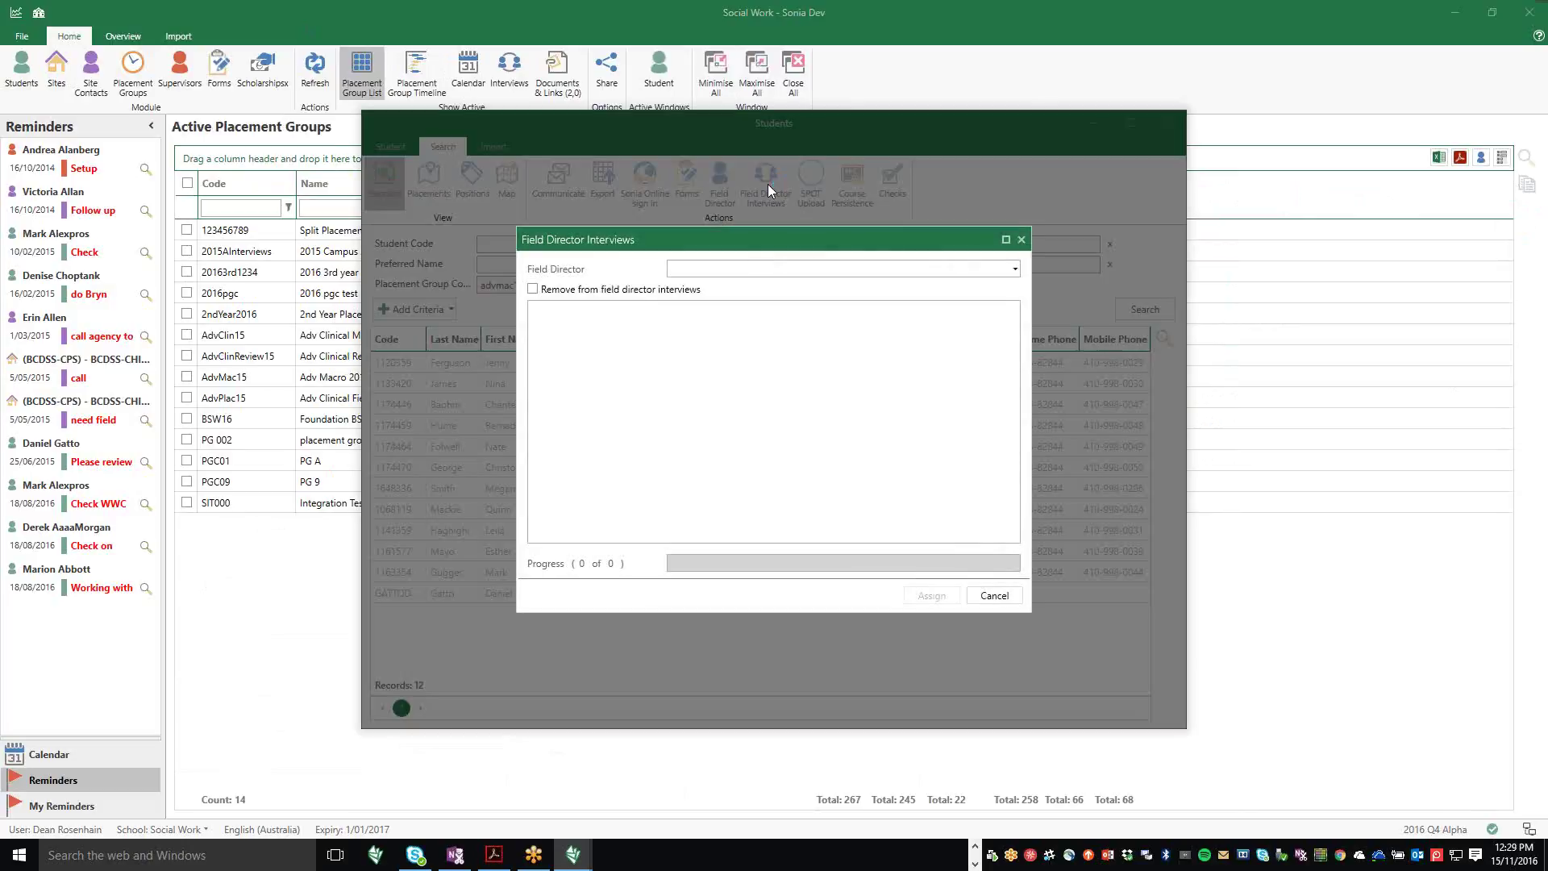
click(743, 271)
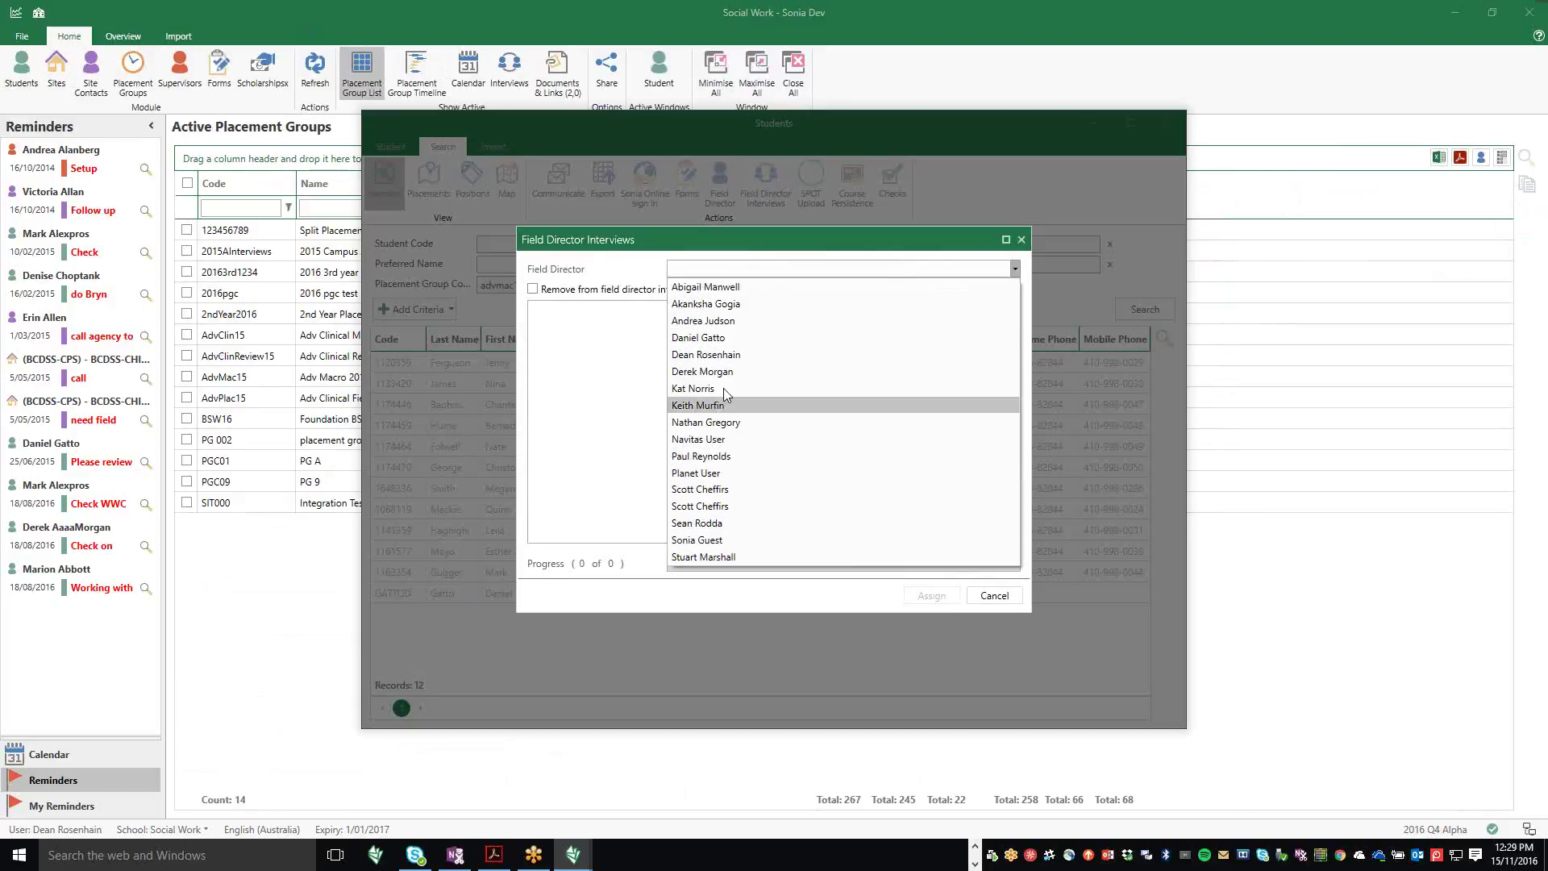
click(724, 361)
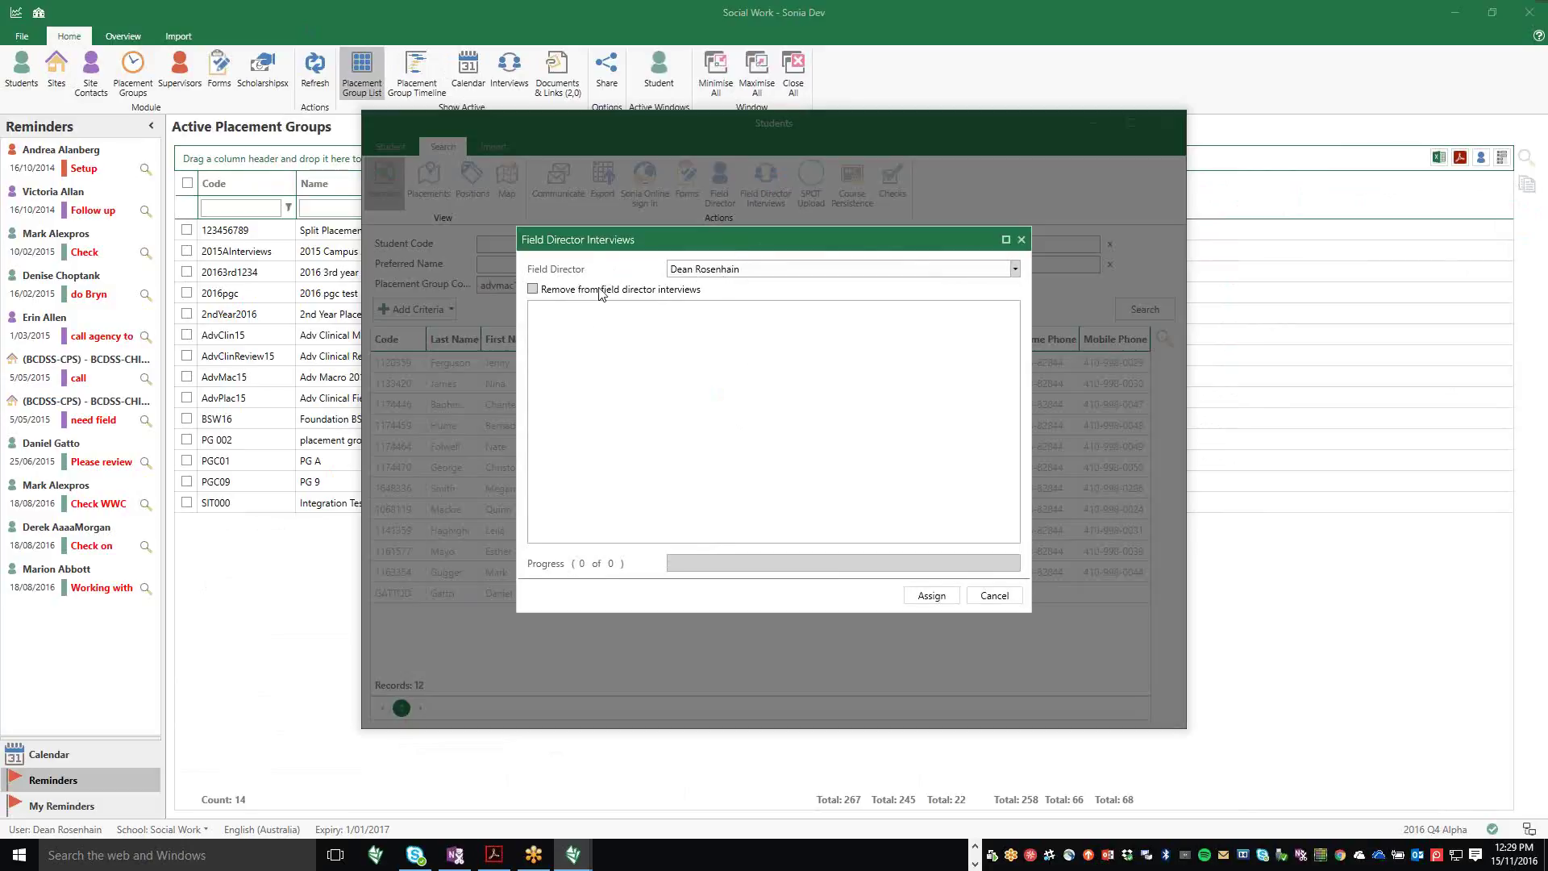
click(932, 596)
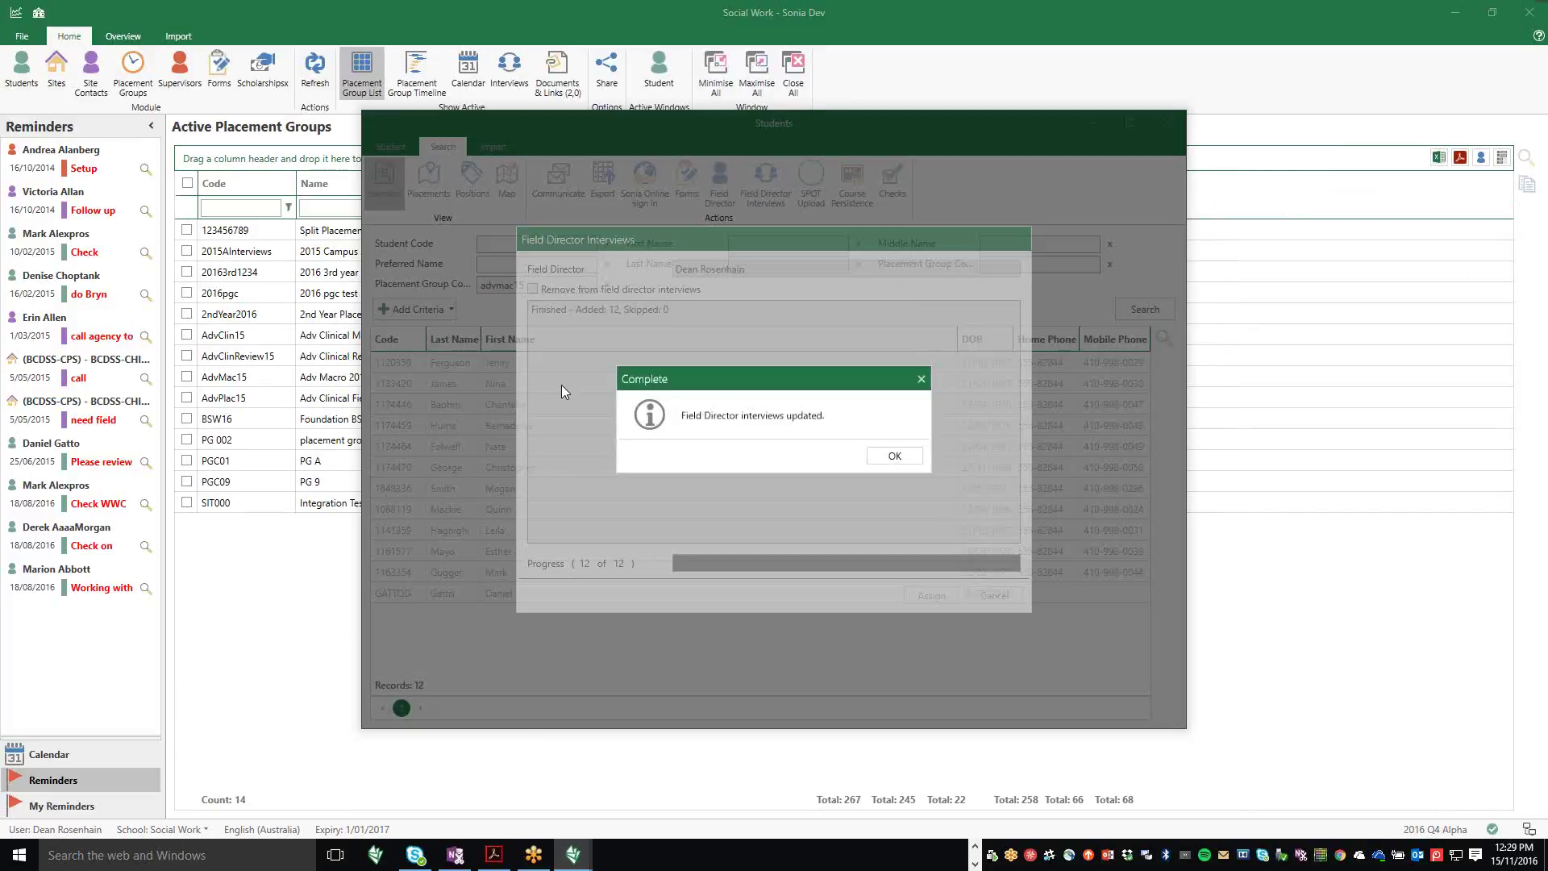
click(895, 455)
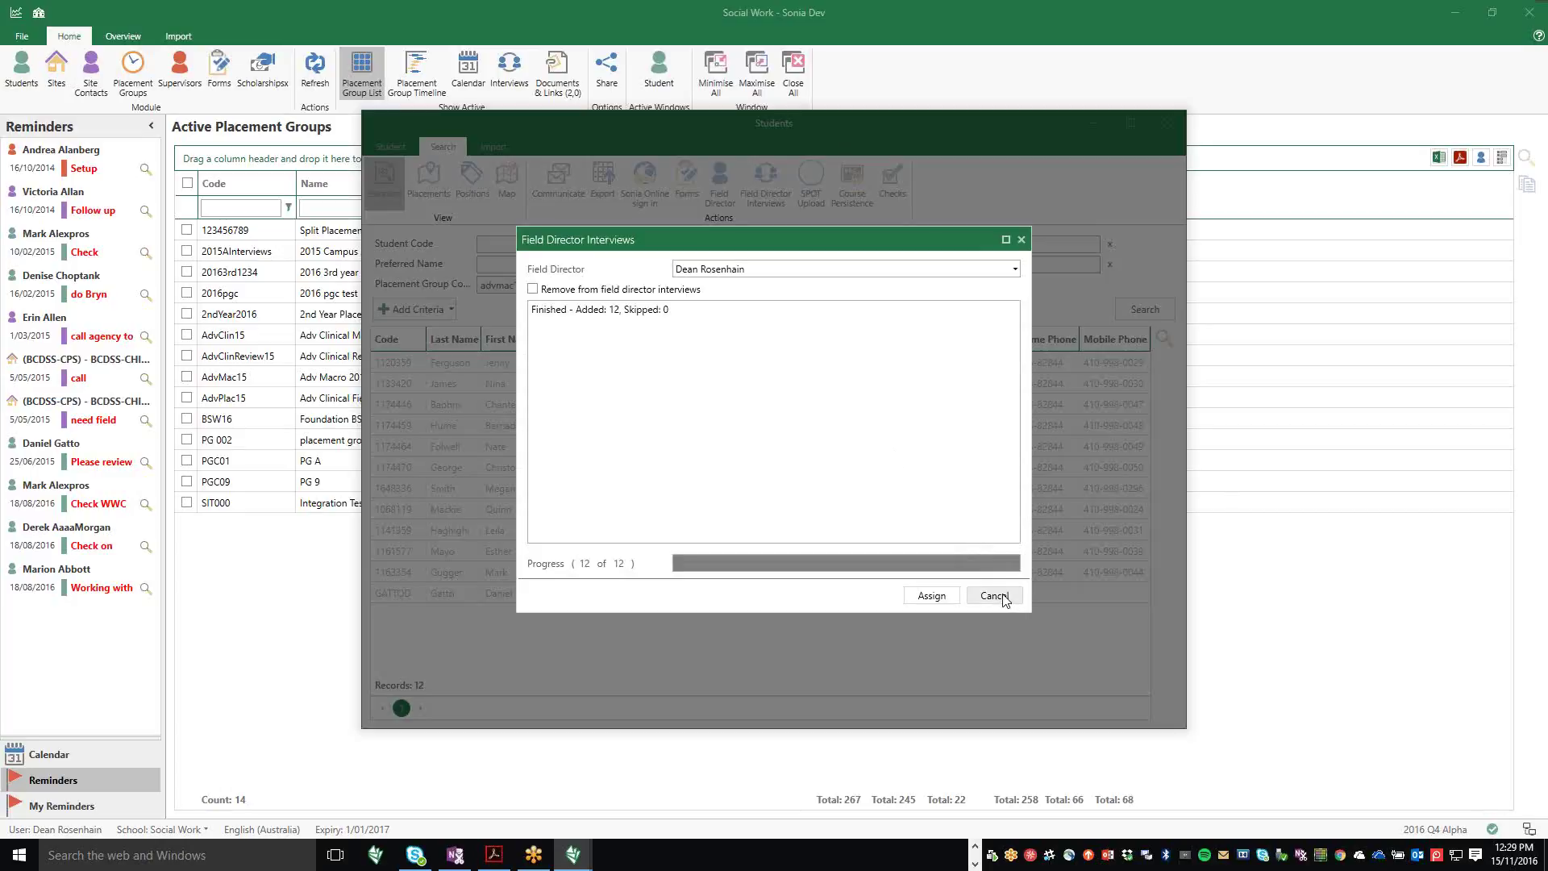
click(994, 595)
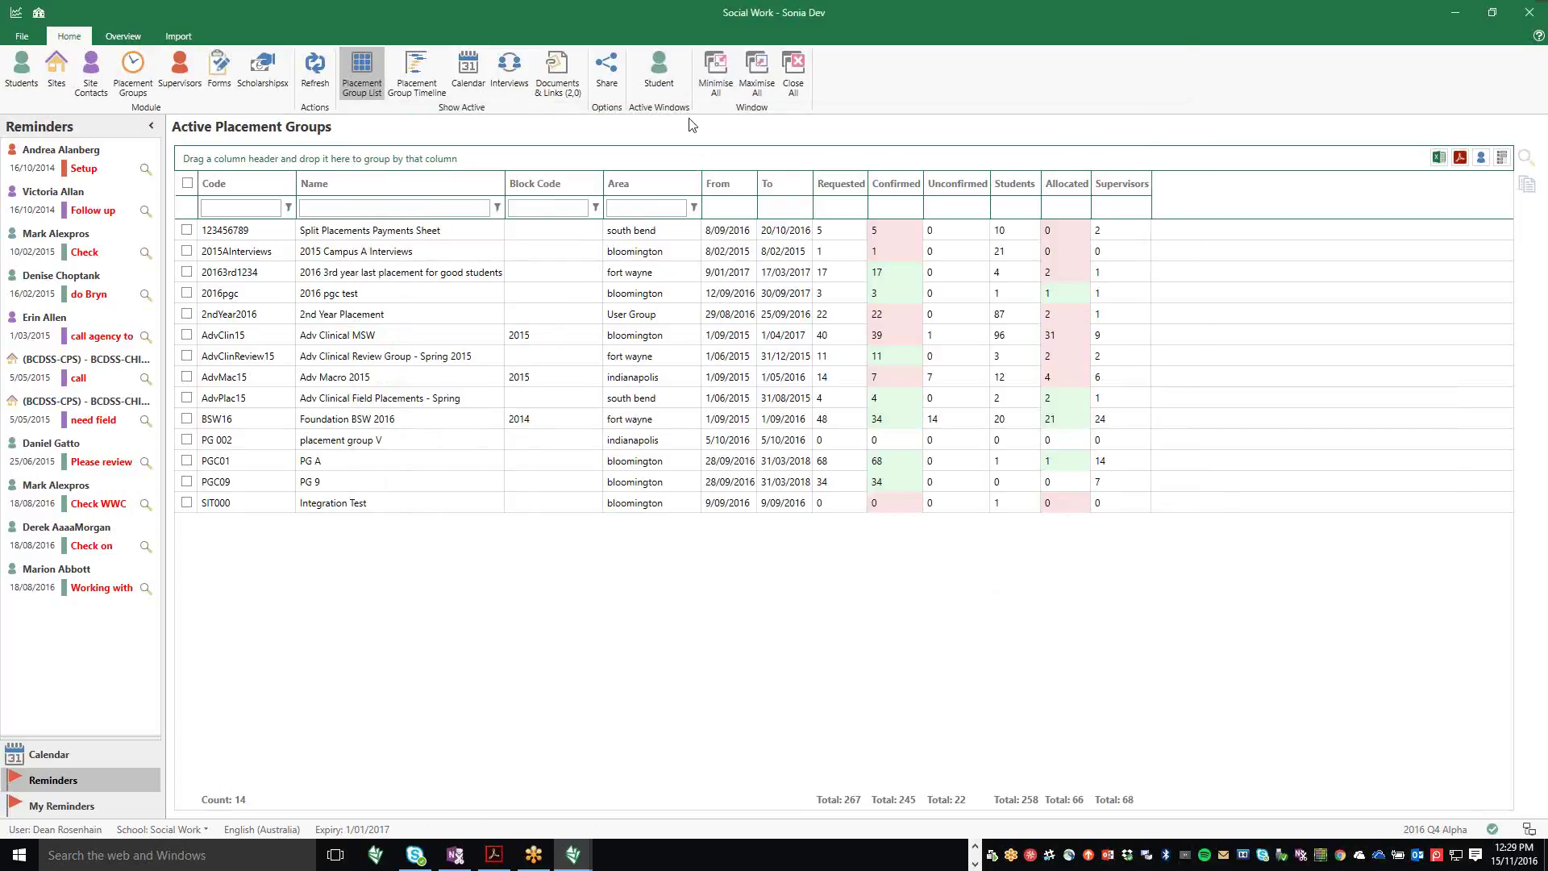
Step: Return to the field director interviews and open Sonia Online signed in as the fourth student in the list
click(510, 71)
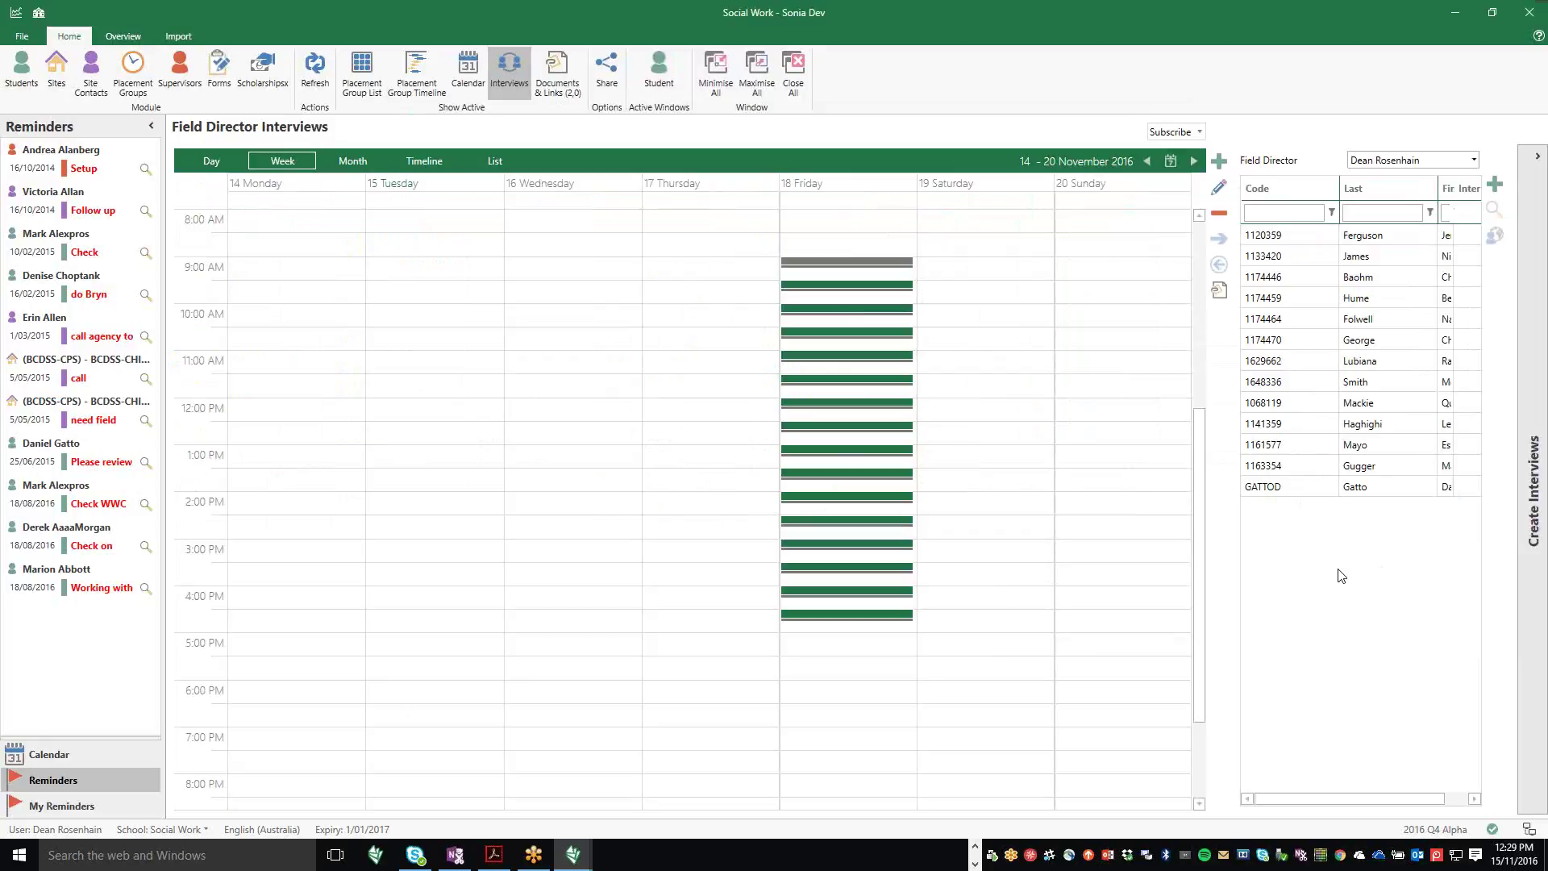
click(1308, 303)
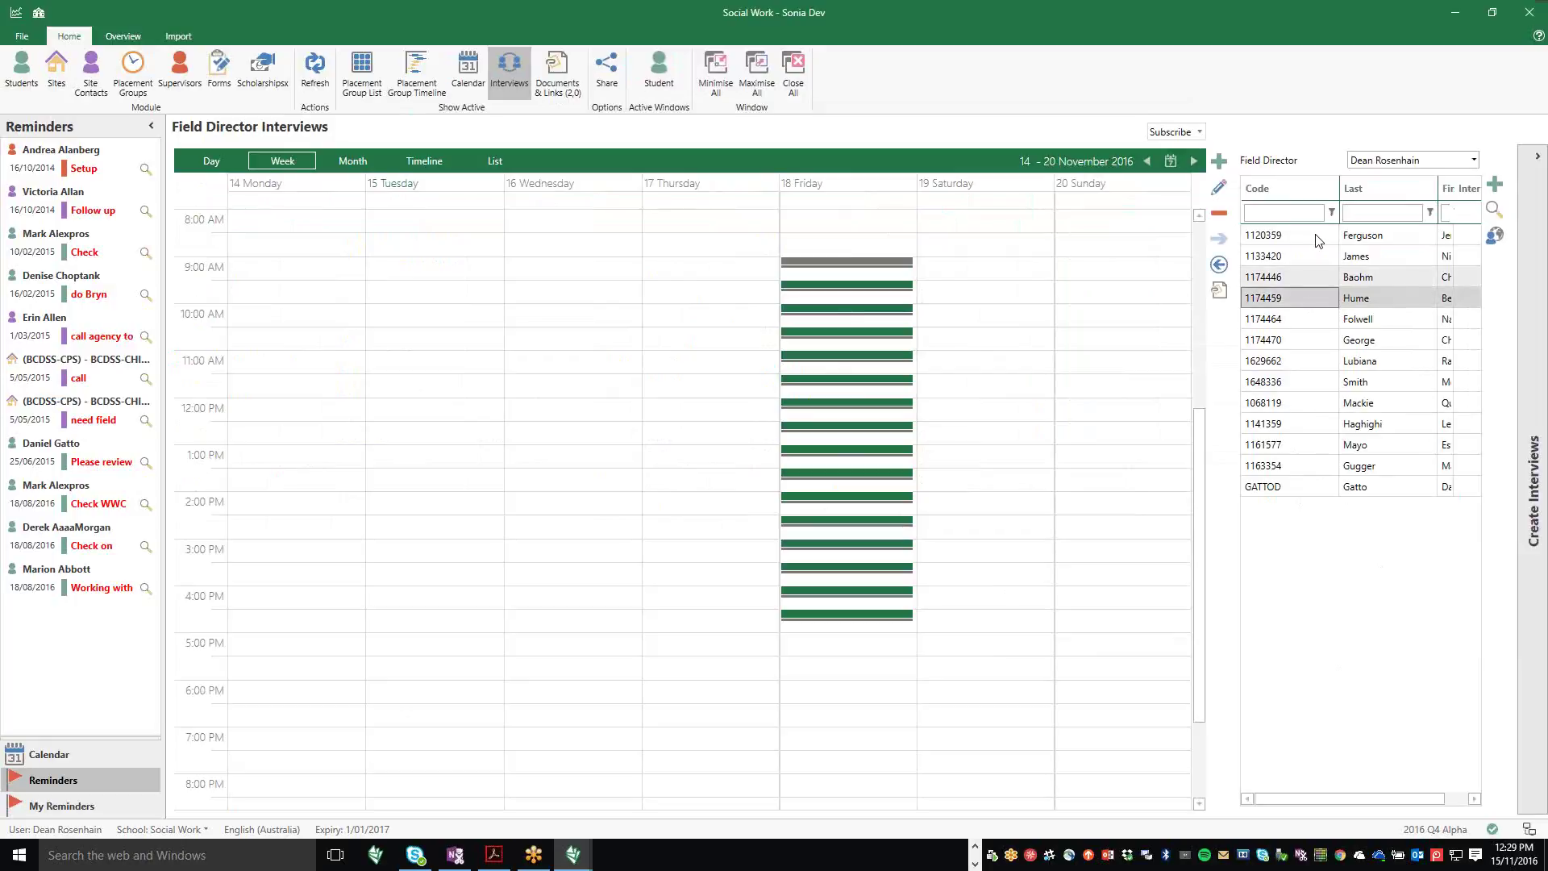
click(1494, 237)
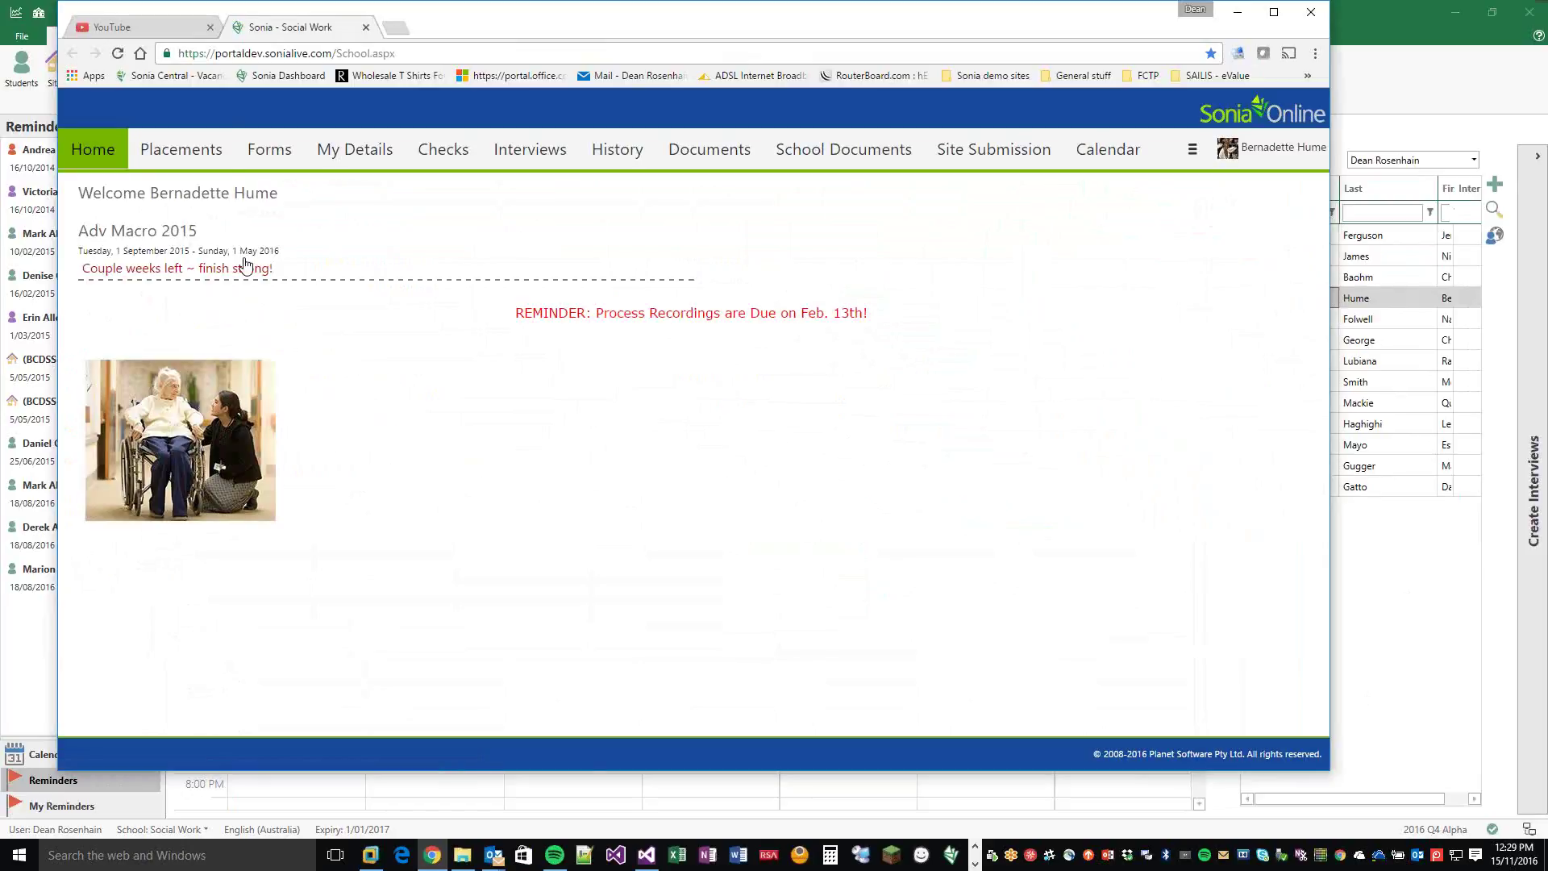
Step: Book the 9:30 AM - 9:45 AM interview on Friday 18 November 2016 from the student's available interviews
click(532, 155)
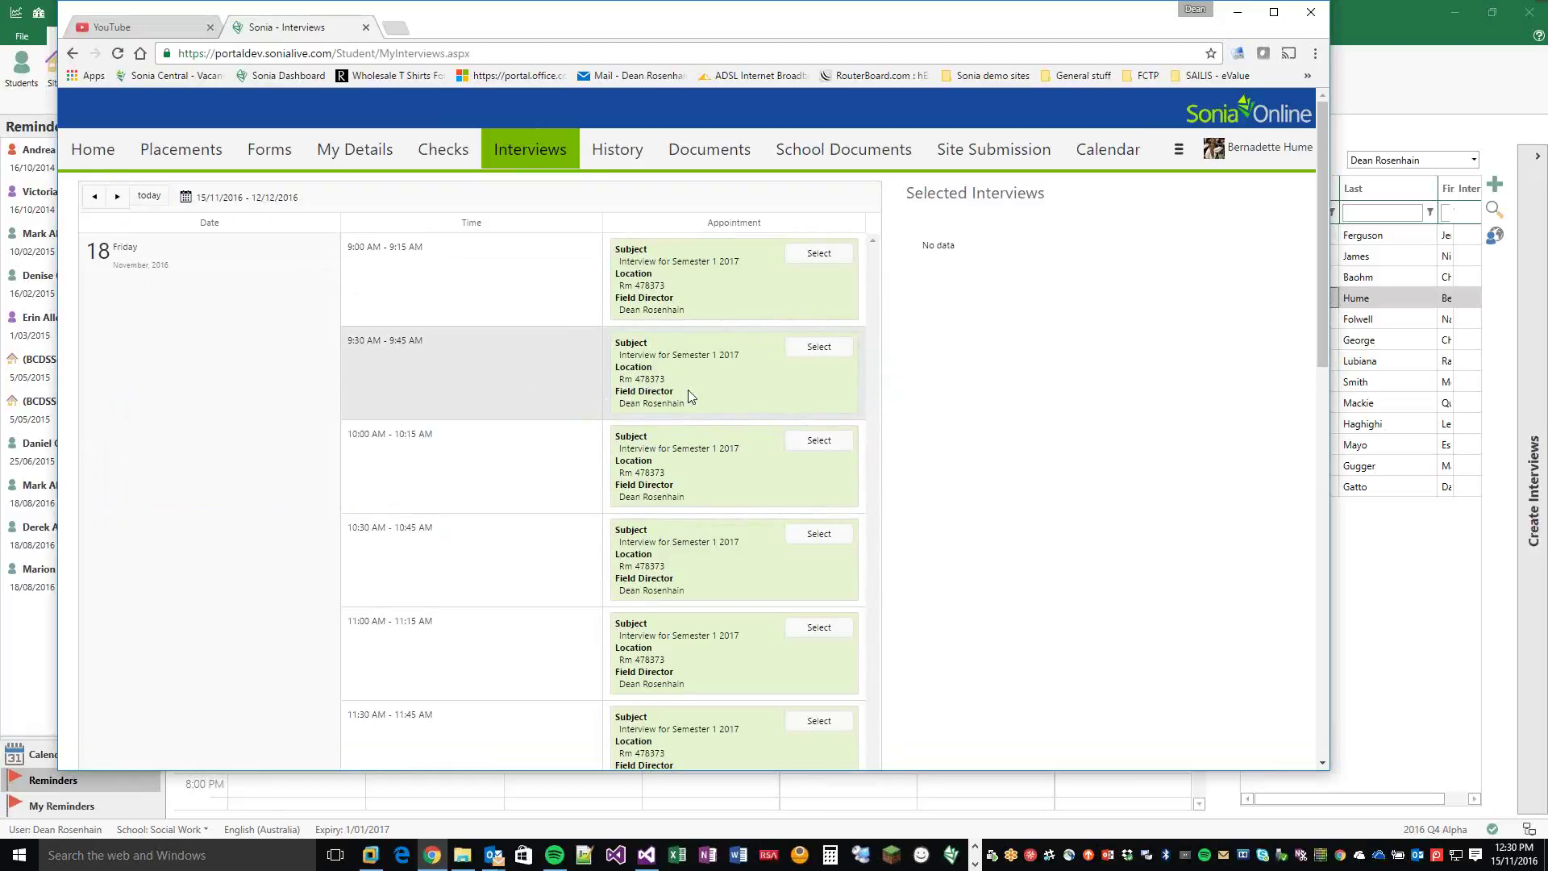
click(819, 347)
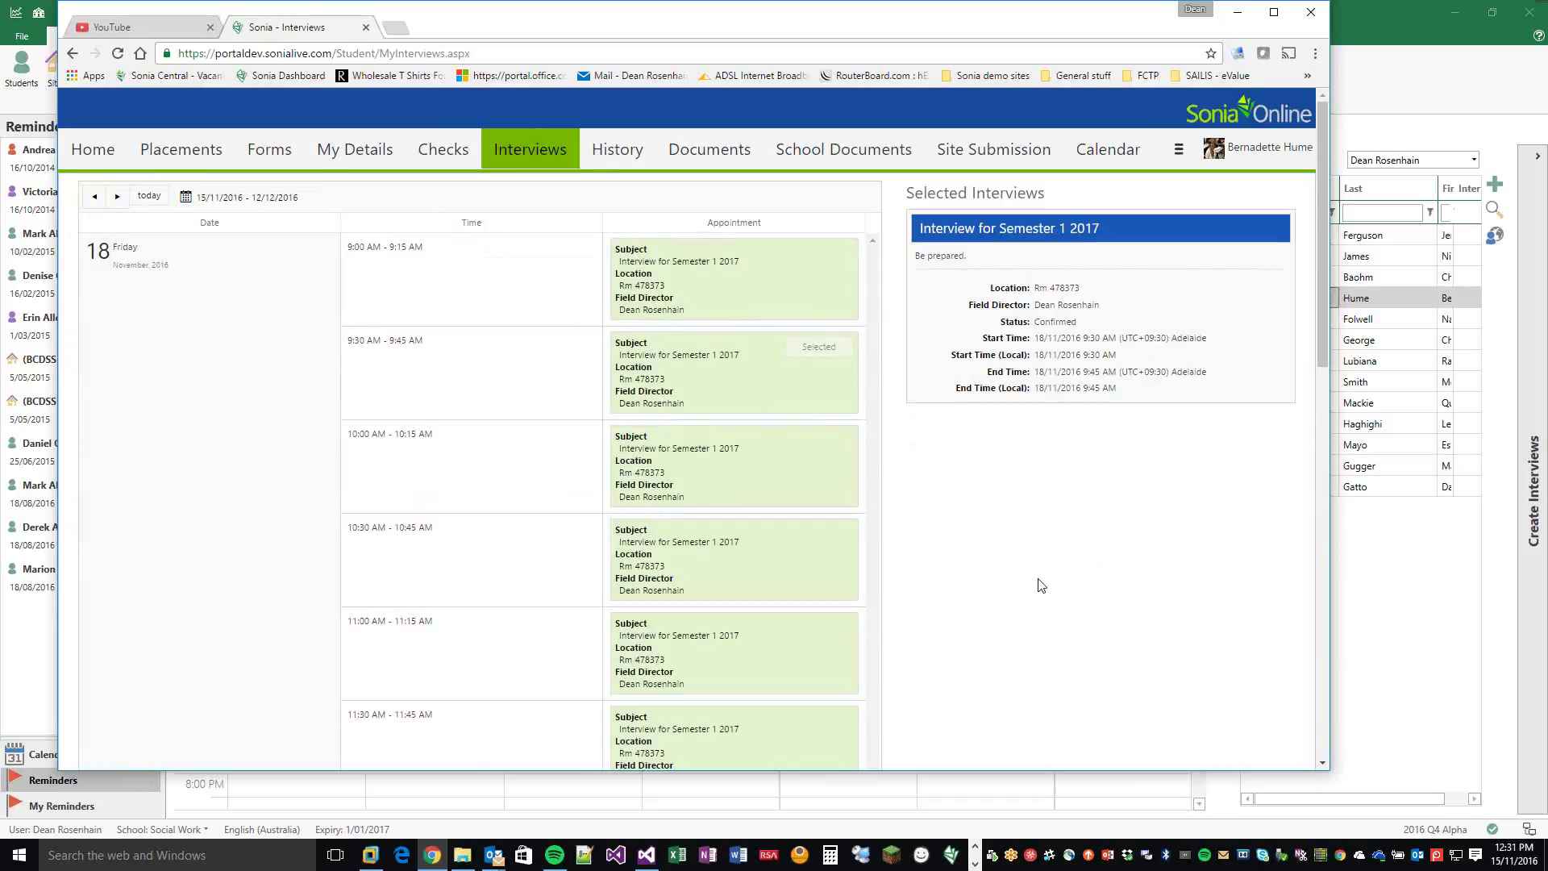
scroll(1048, 566, down, 1)
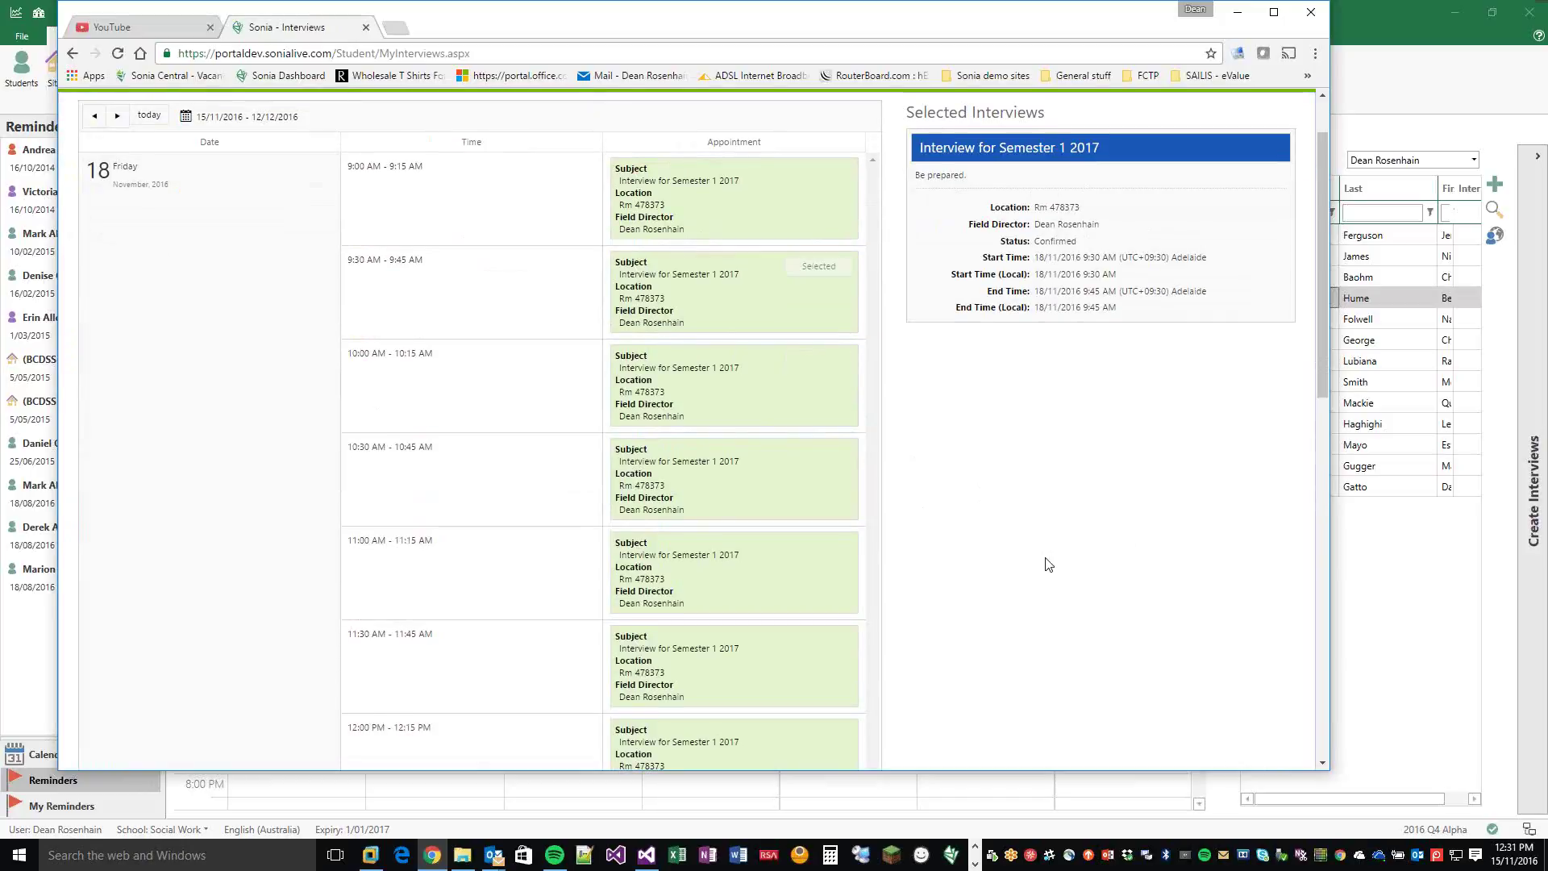
Step: Return from Sonia Online to the field director interviews and refresh them to load the student's booking
scroll(1048, 565, down, 3)
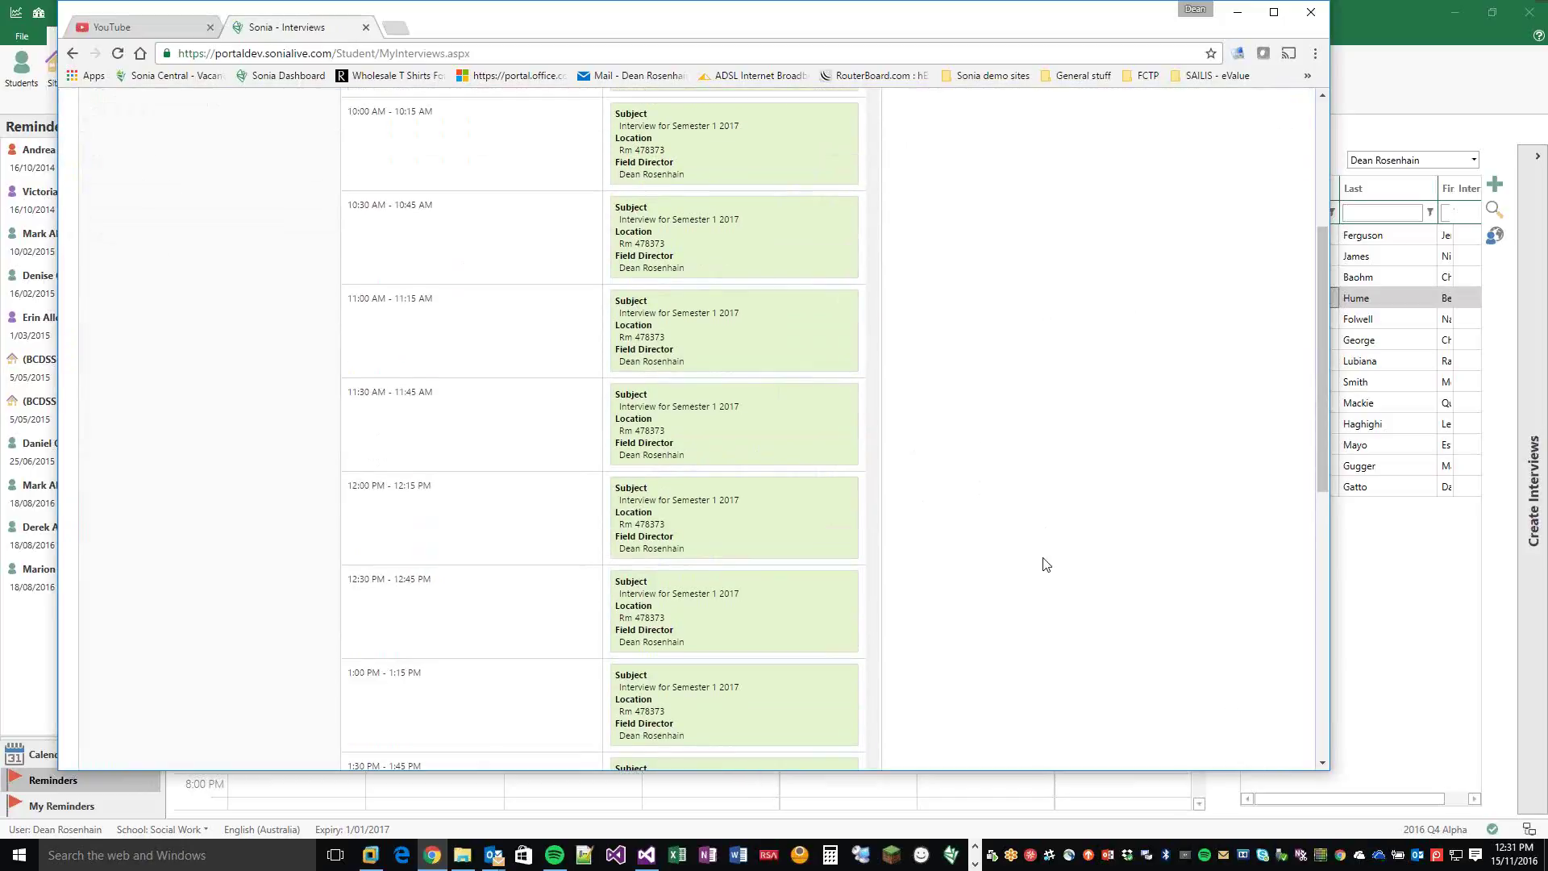
scroll(1038, 548, up, 4)
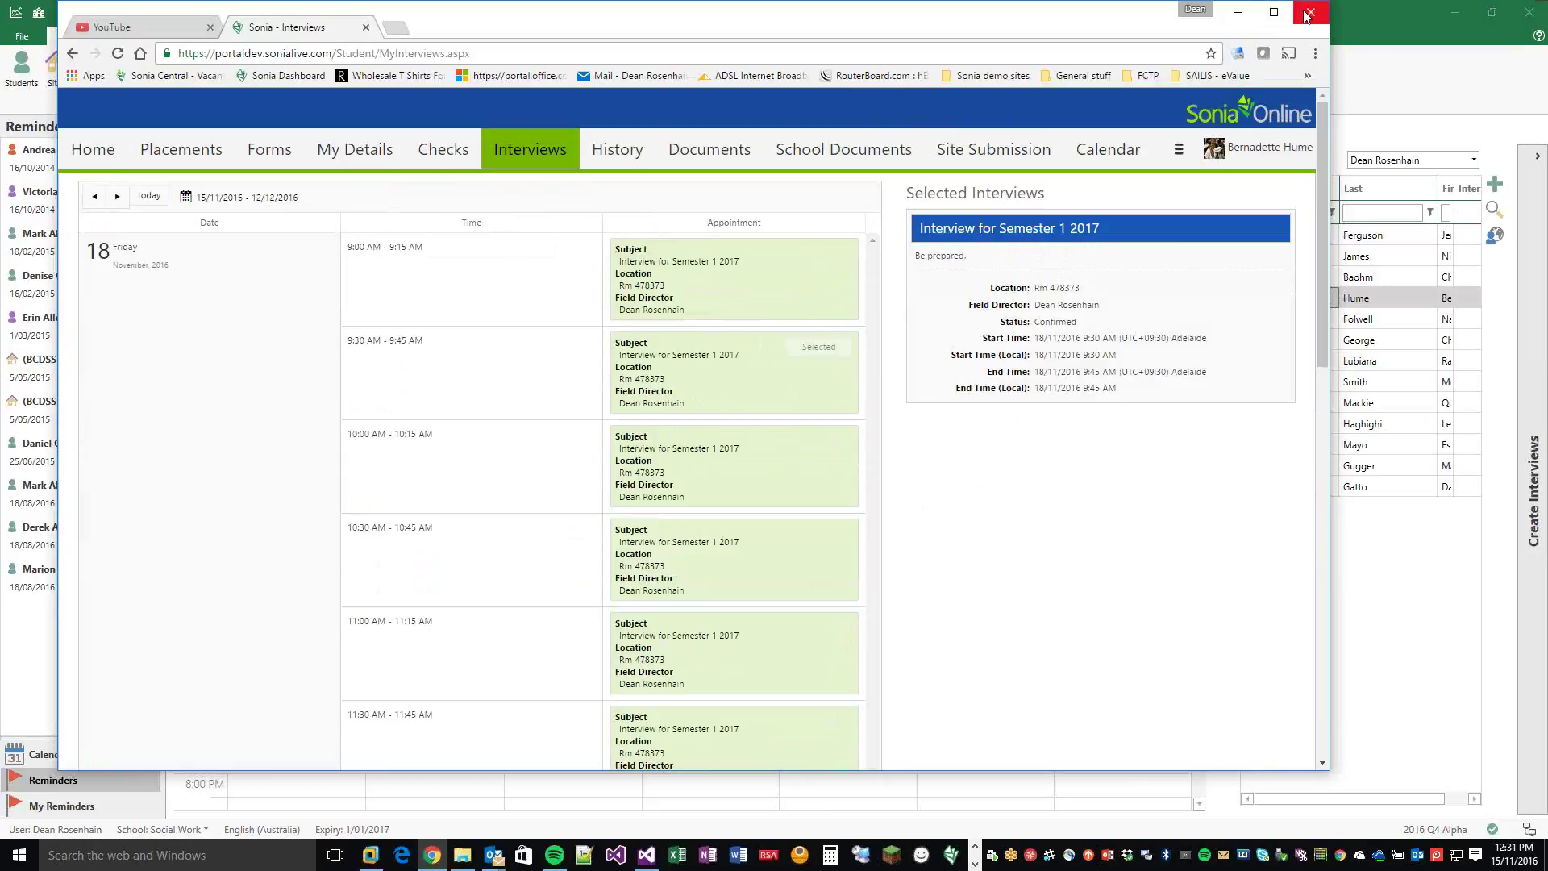
click(1242, 16)
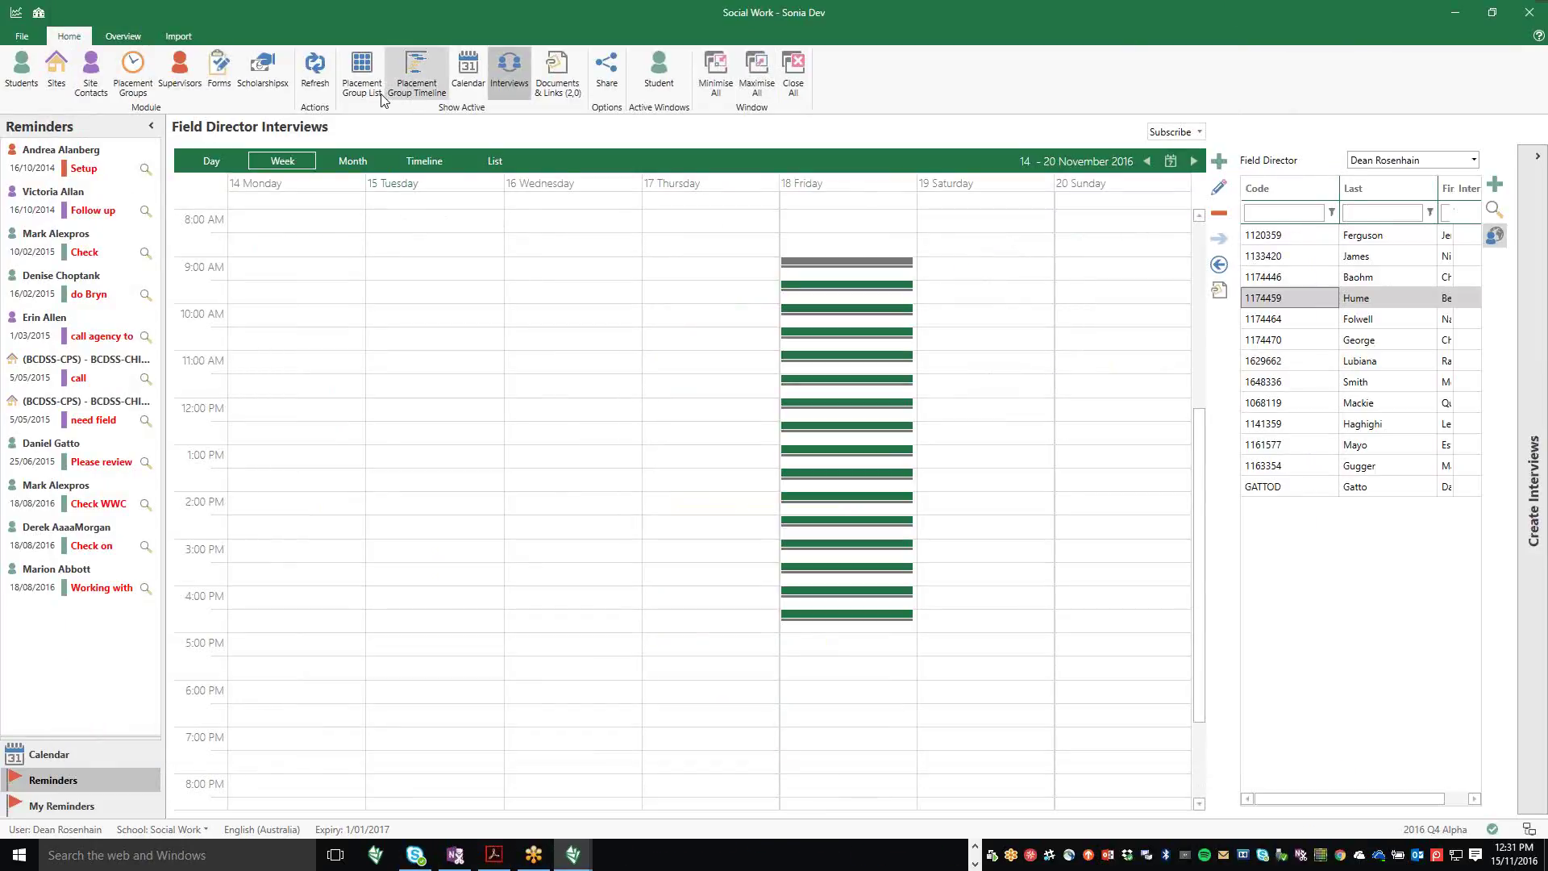
click(310, 81)
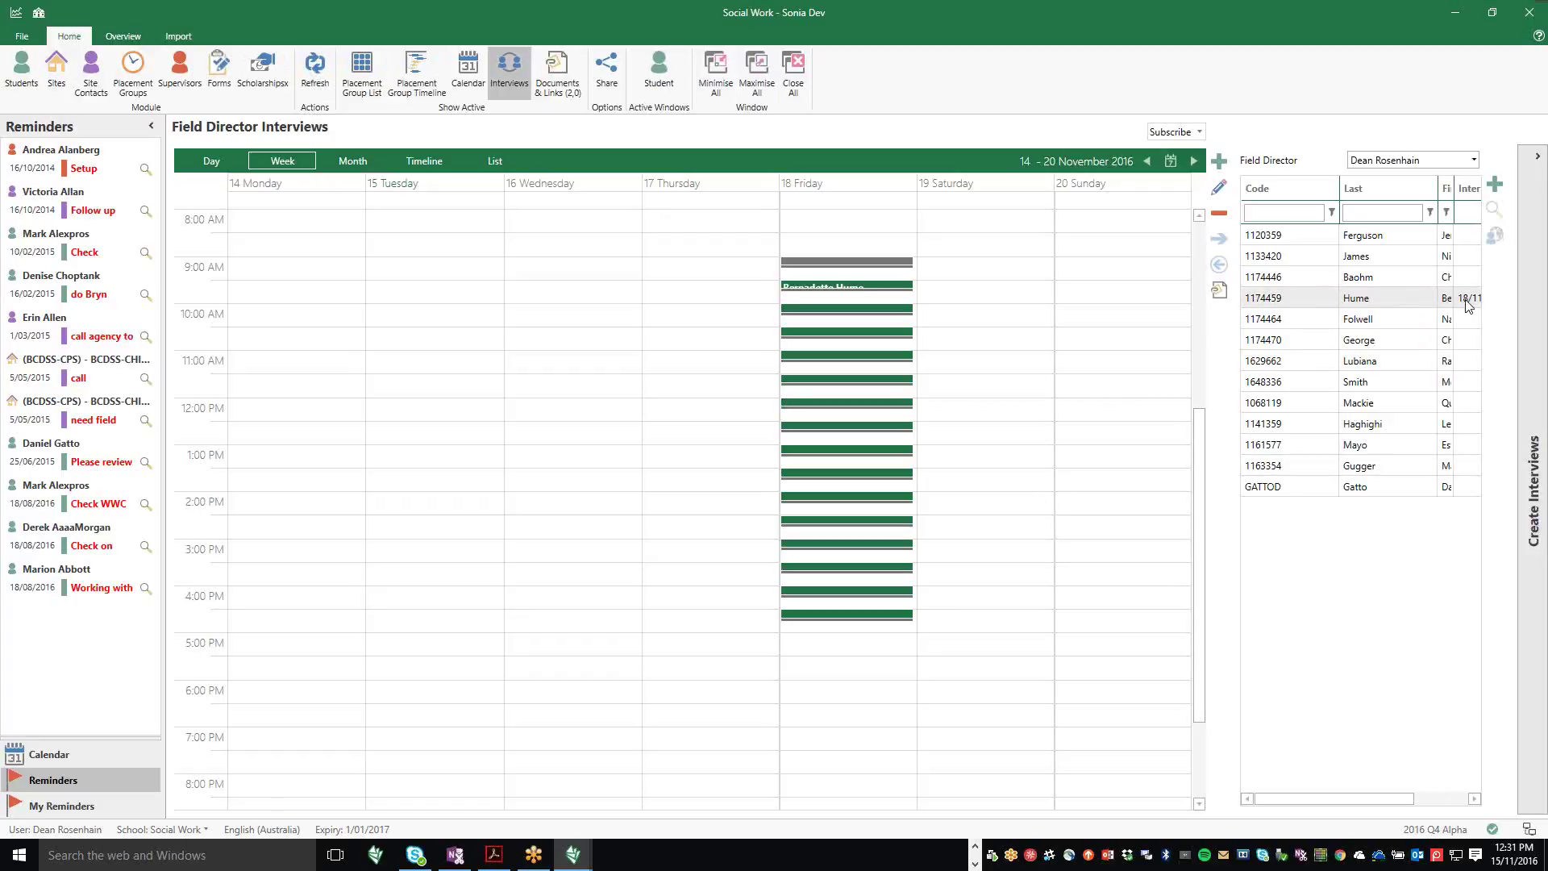
mouse_move(1362, 799)
mouse_down()
mouse_move(1442, 798)
mouse_move(1338, 800)
mouse_up()
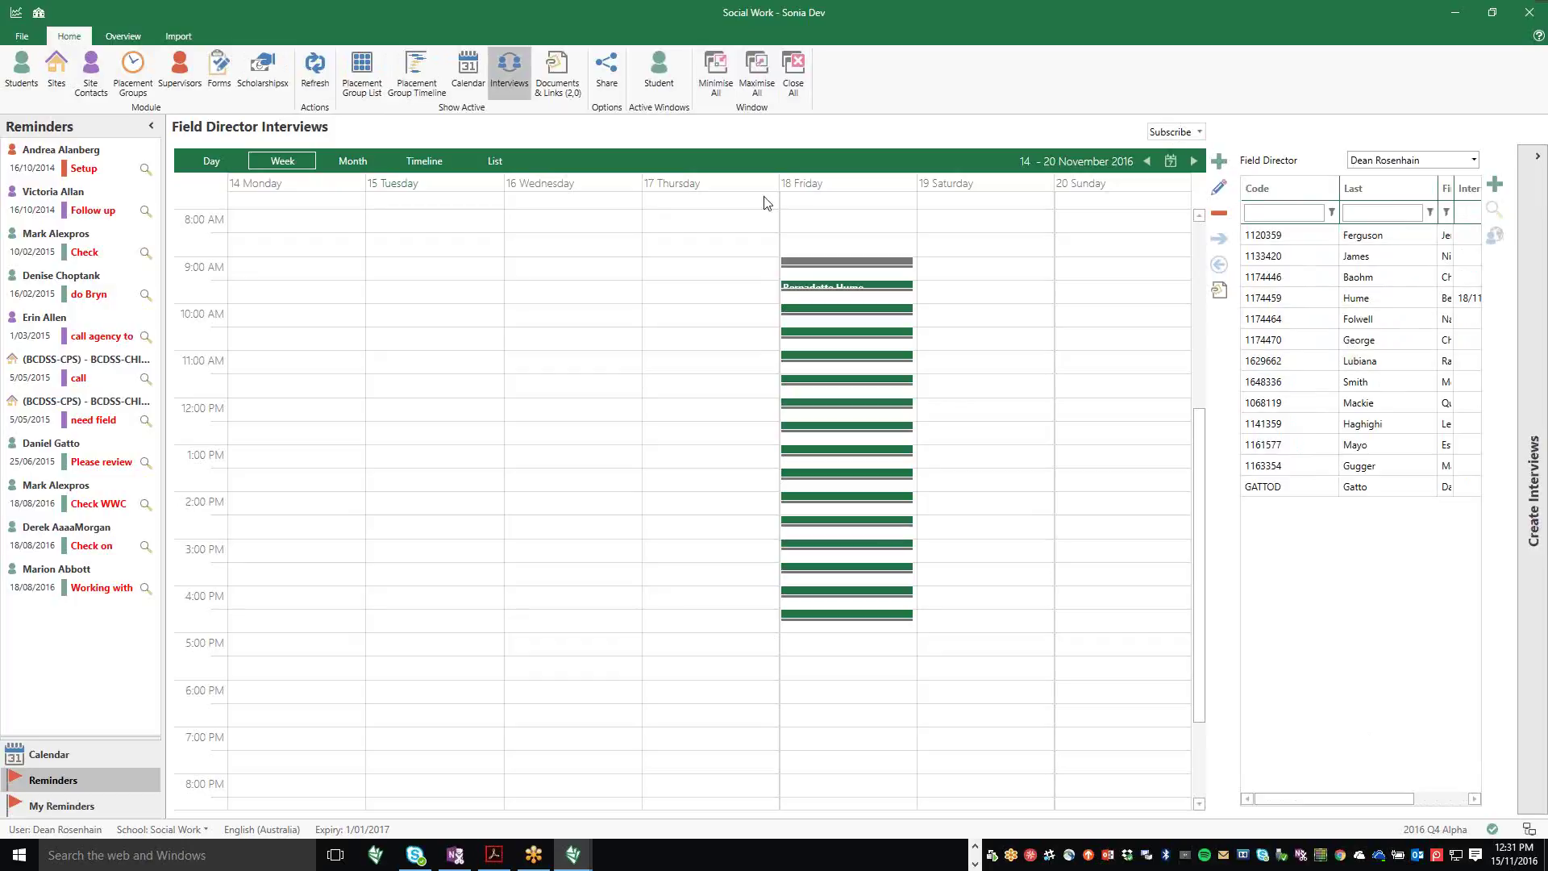
Step: Subscribe to the field director interviews through Outlook/iCal and accept adding the internet calendar to Outlook
click(1201, 133)
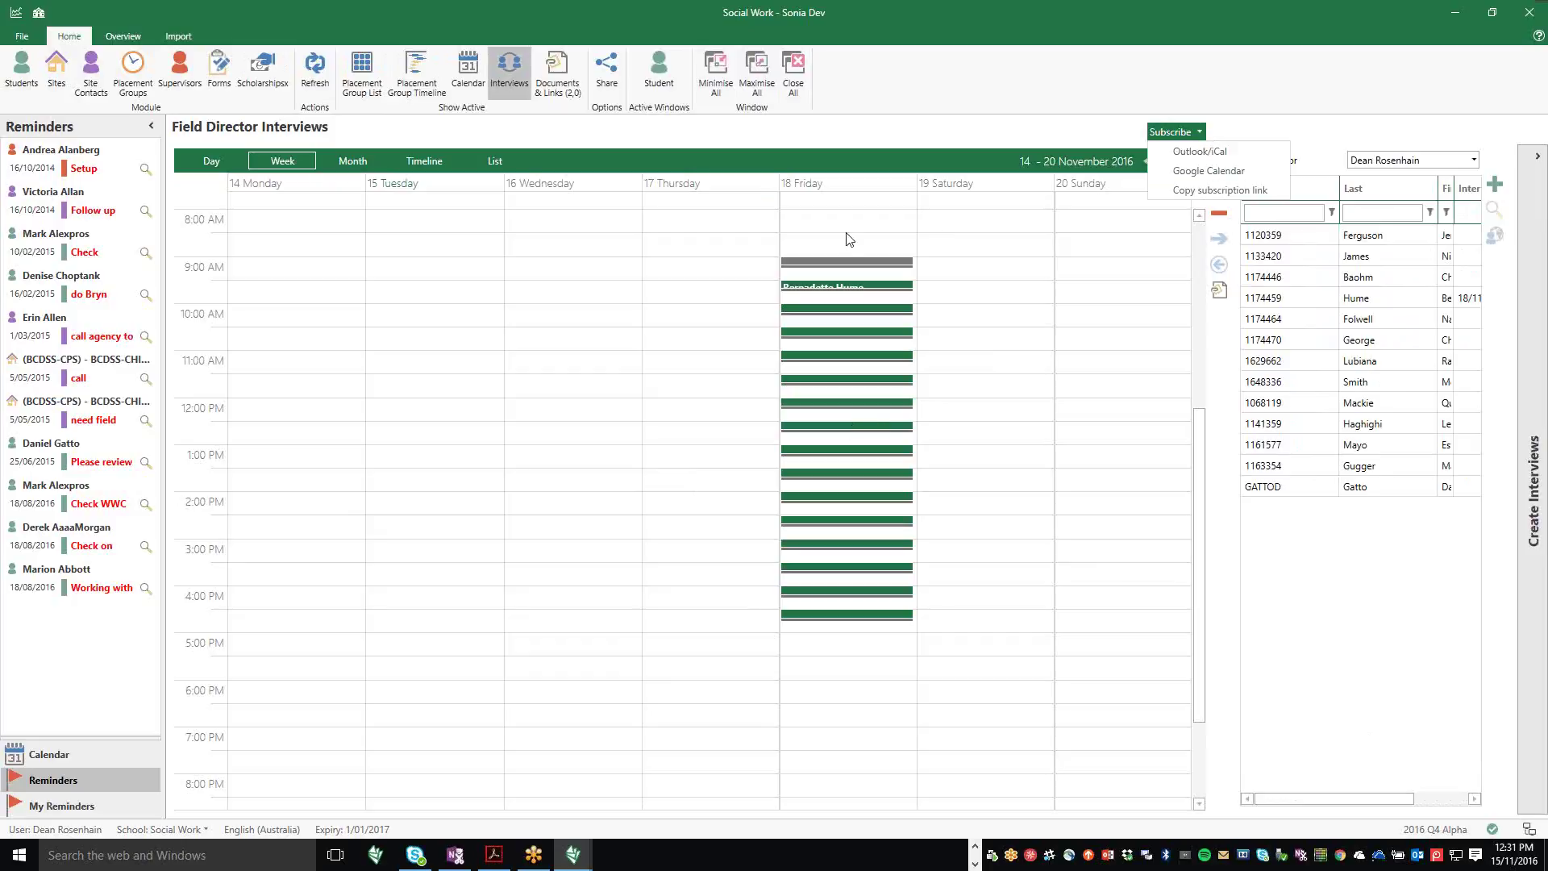
click(1212, 151)
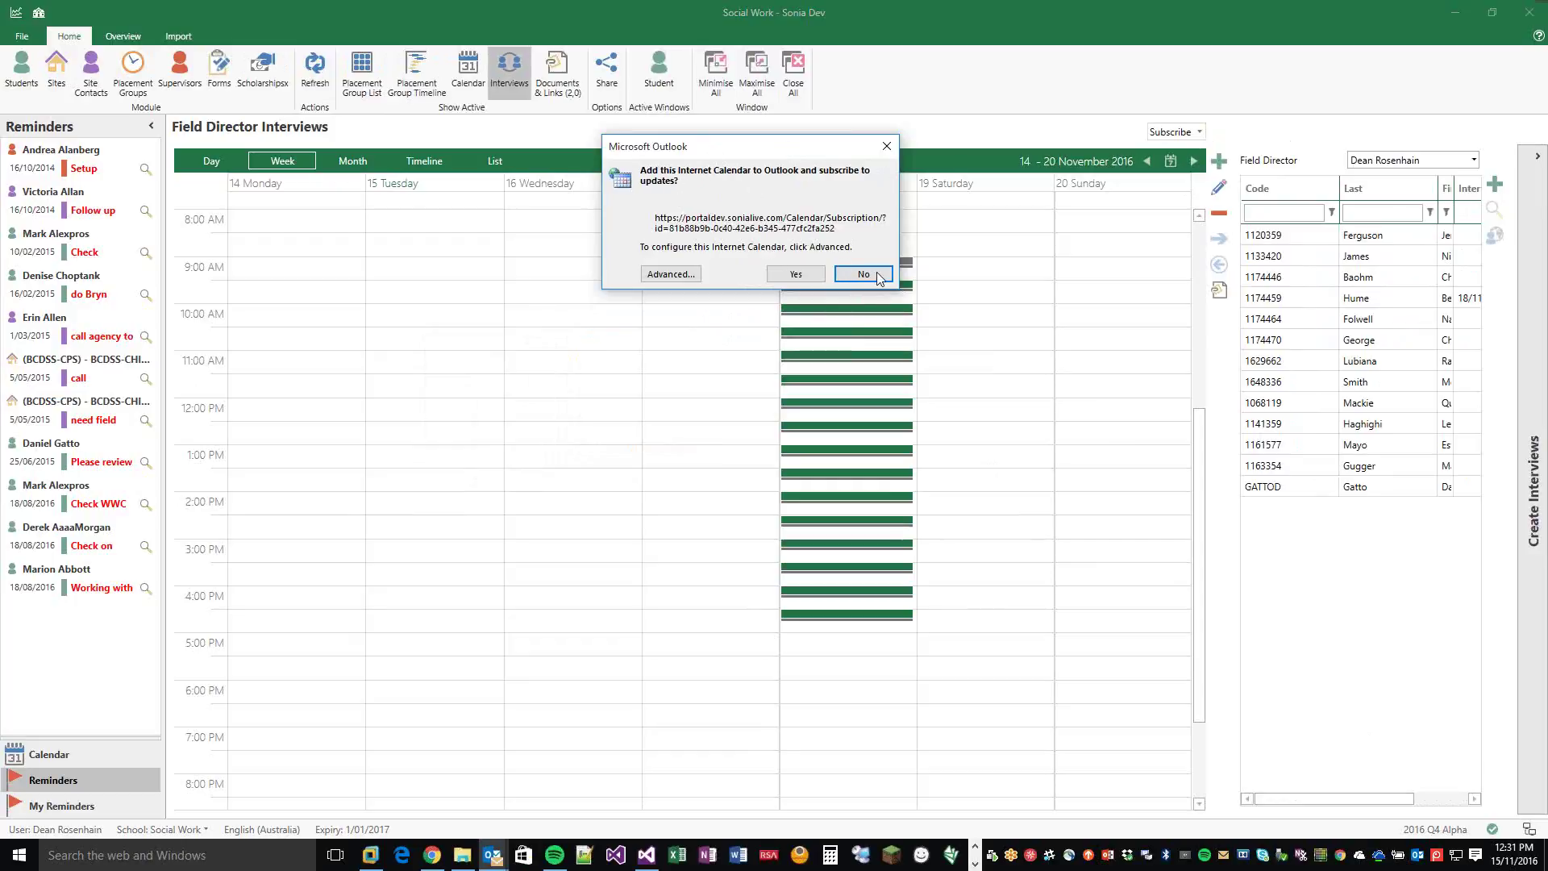
click(795, 275)
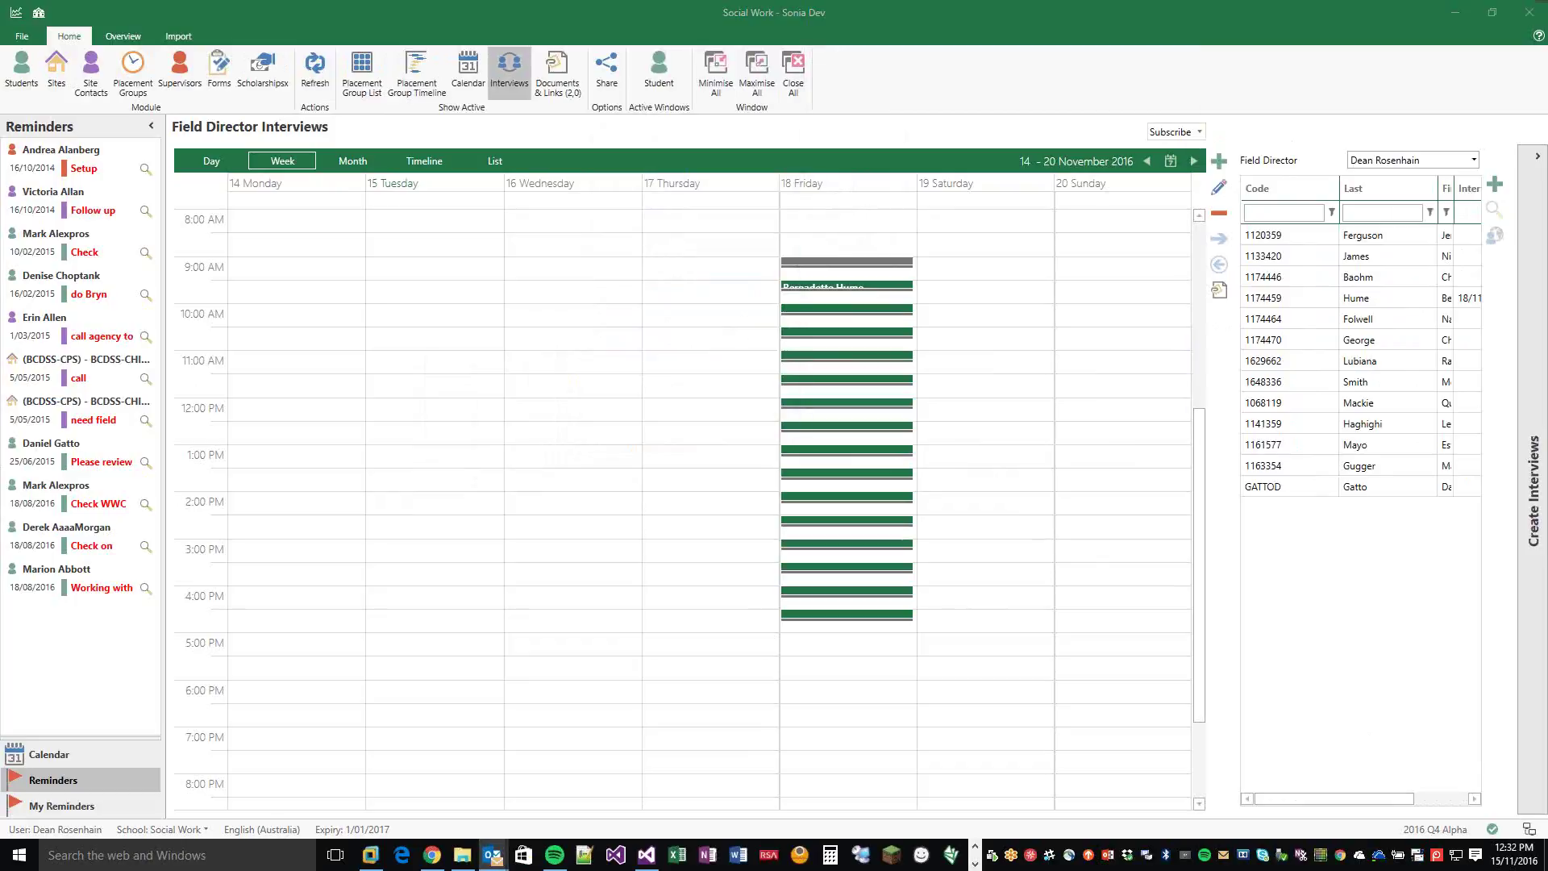
Step: Switch to the Outlook calendar and close the personal calendar so only the Sonia calendar is shown
key(alt+Tab)
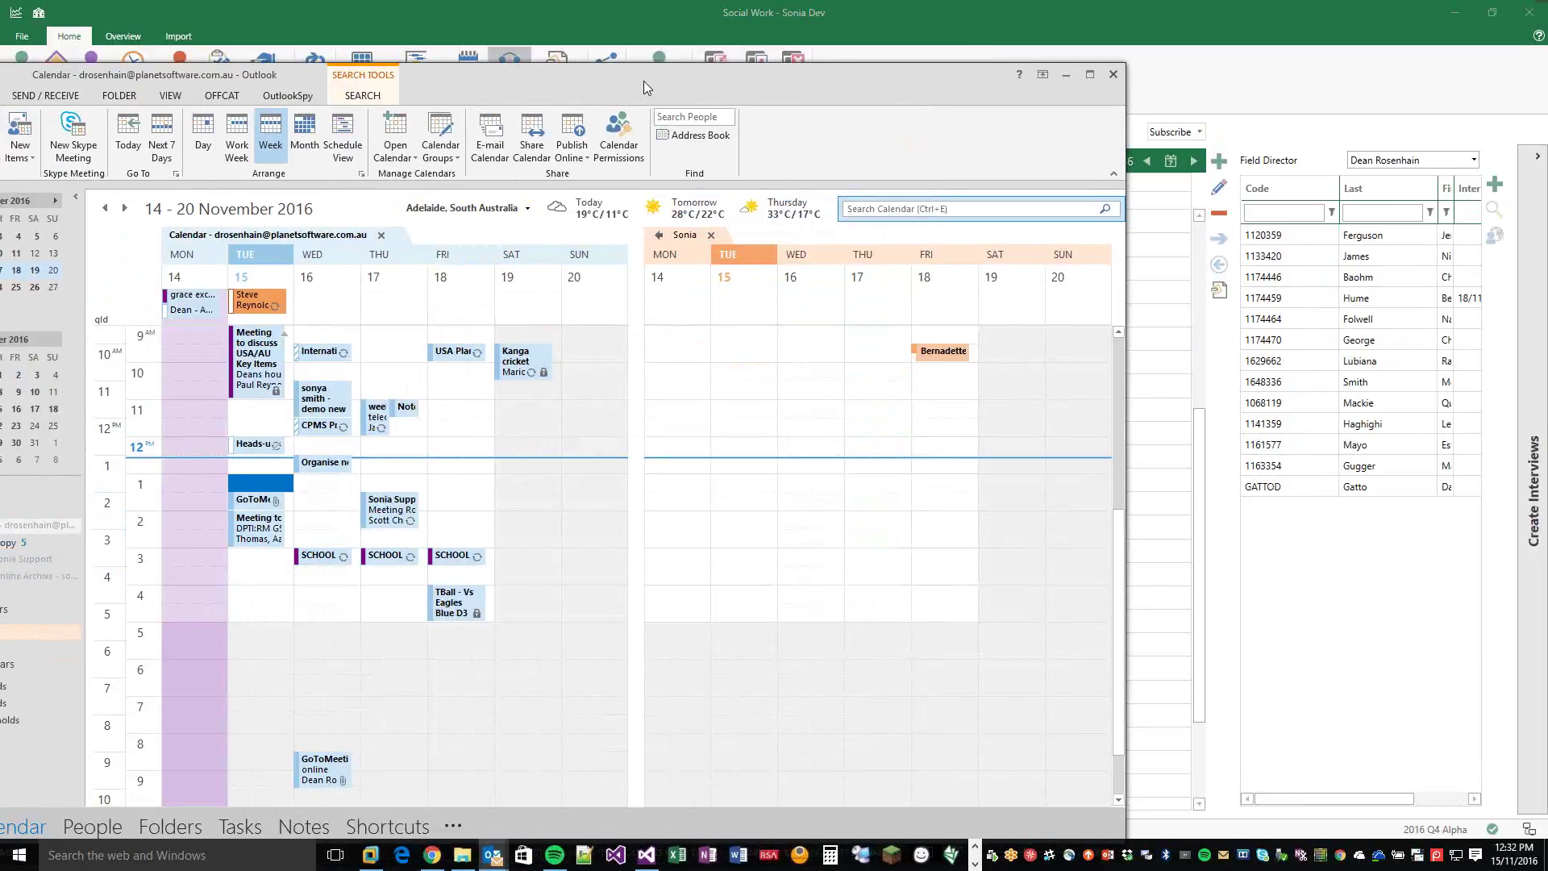
click(381, 234)
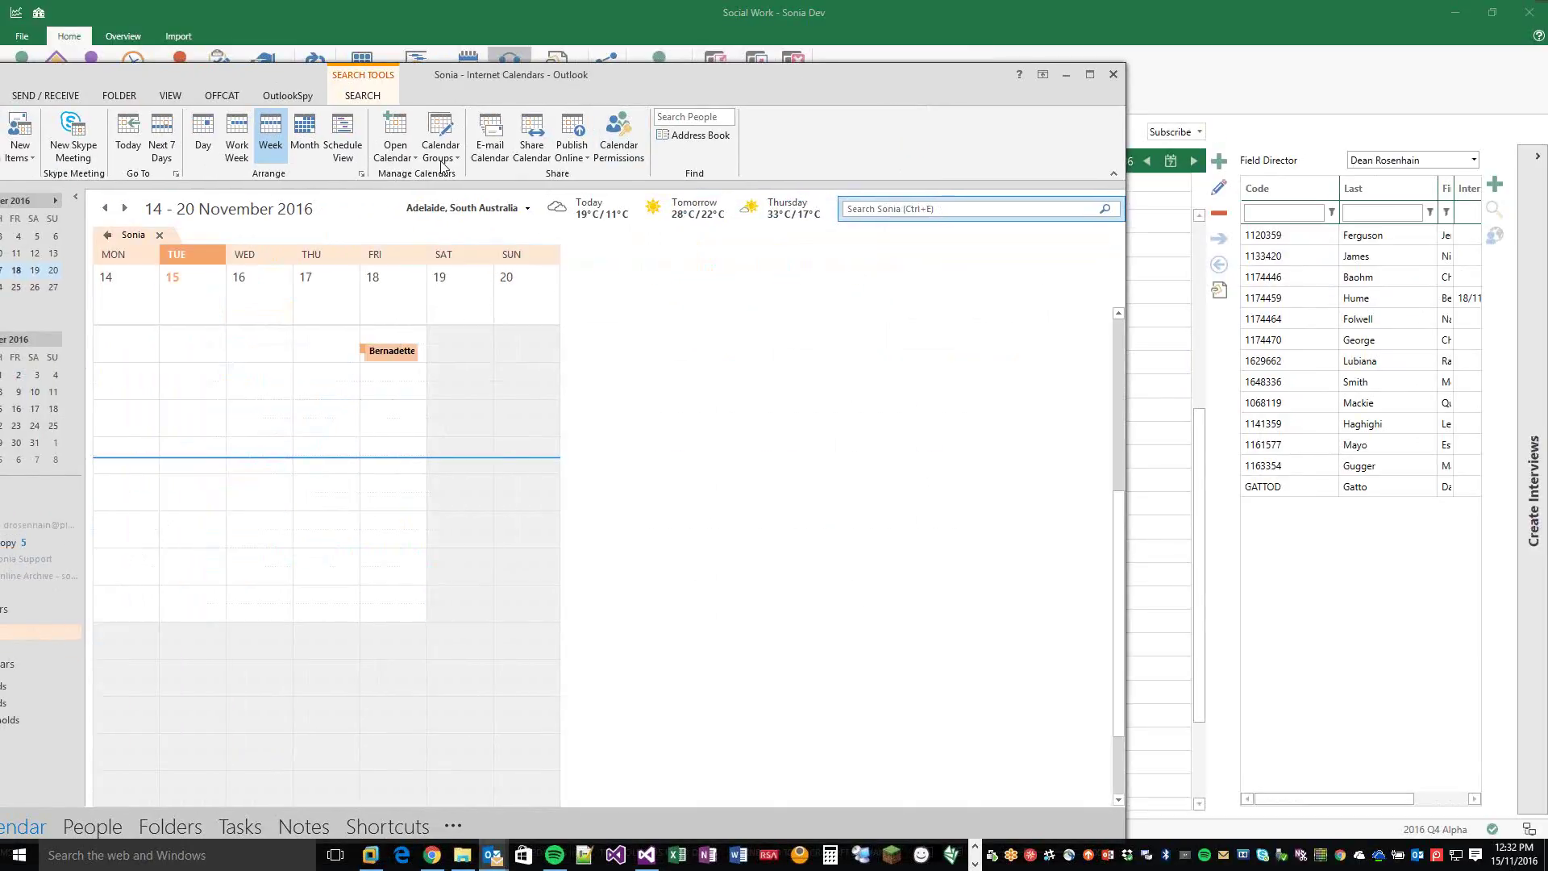
drag(550, 85, 729, 56)
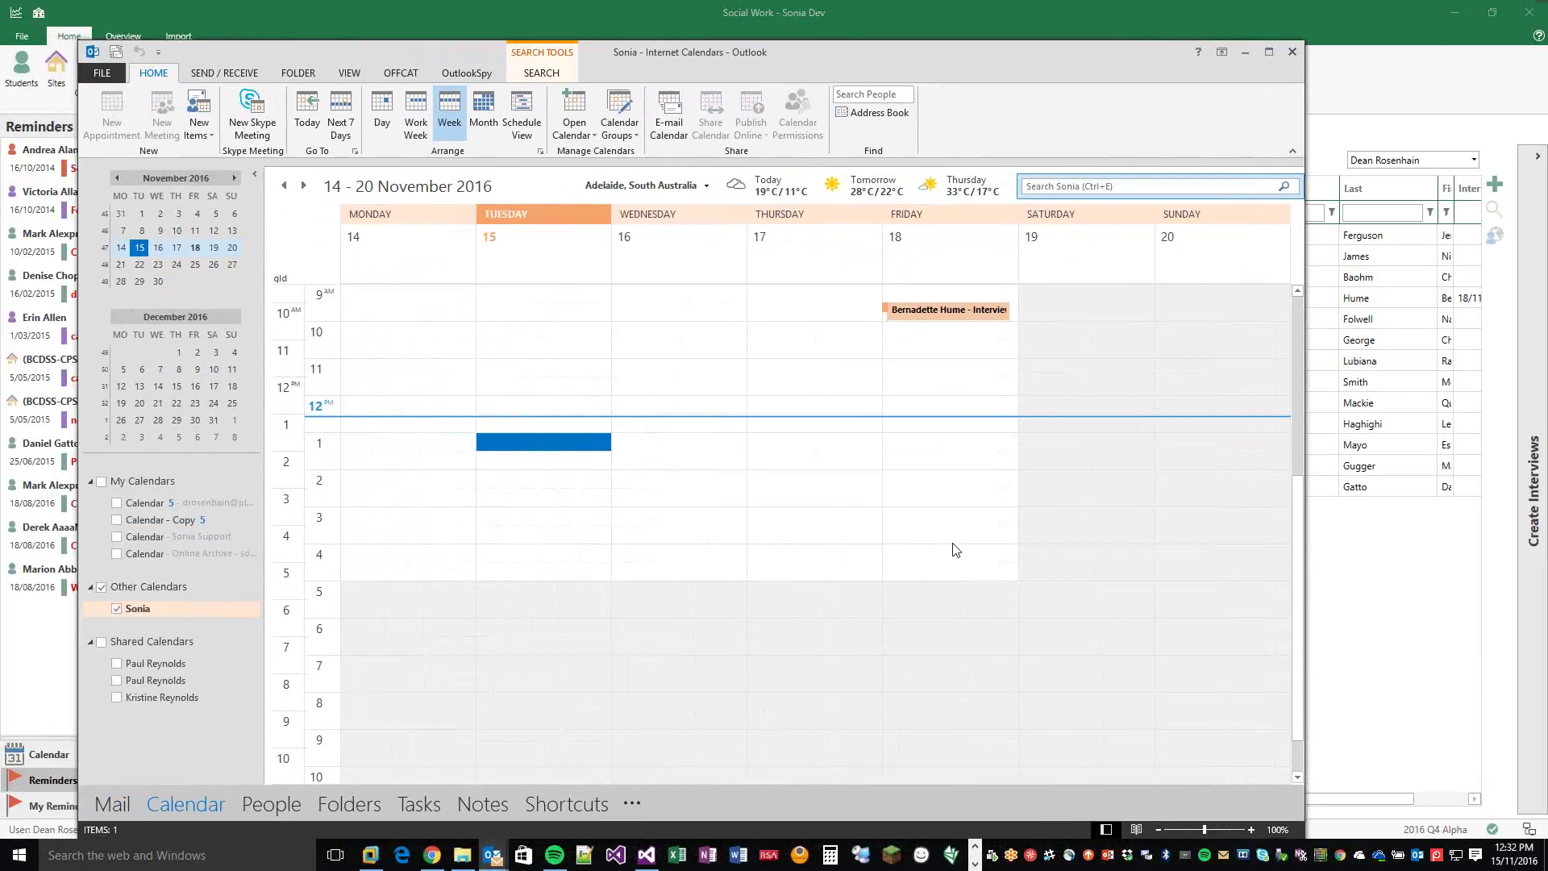
scroll(887, 448, up, 3)
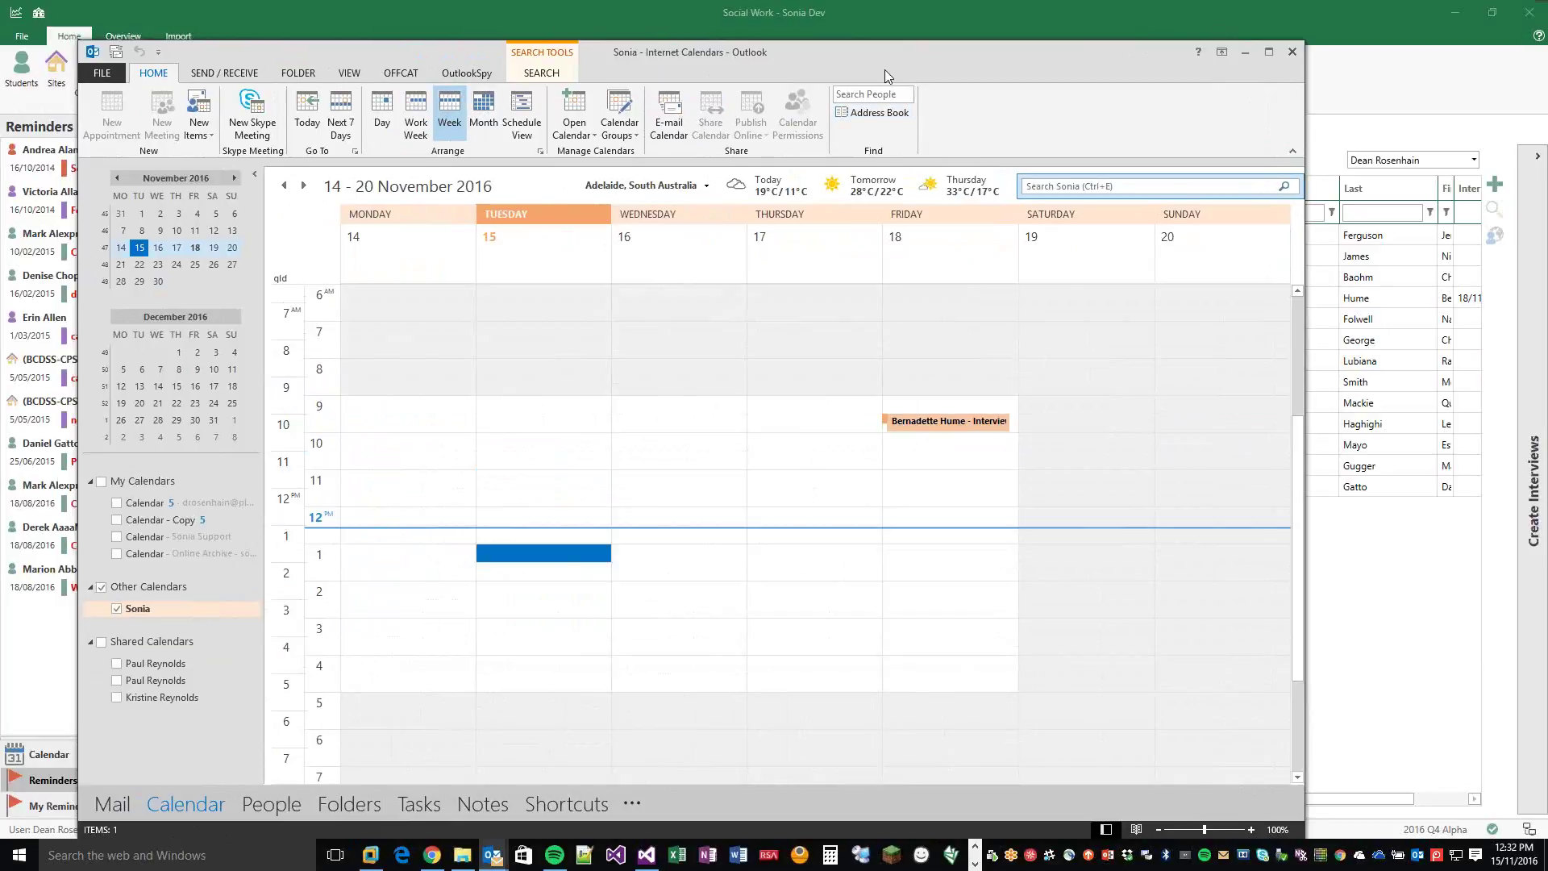
drag(884, 69, 828, 71)
Step: Open Friday's interview appointment in the Sonia calendar, review its notes and participants, close it and return to Sonia
click(864, 422)
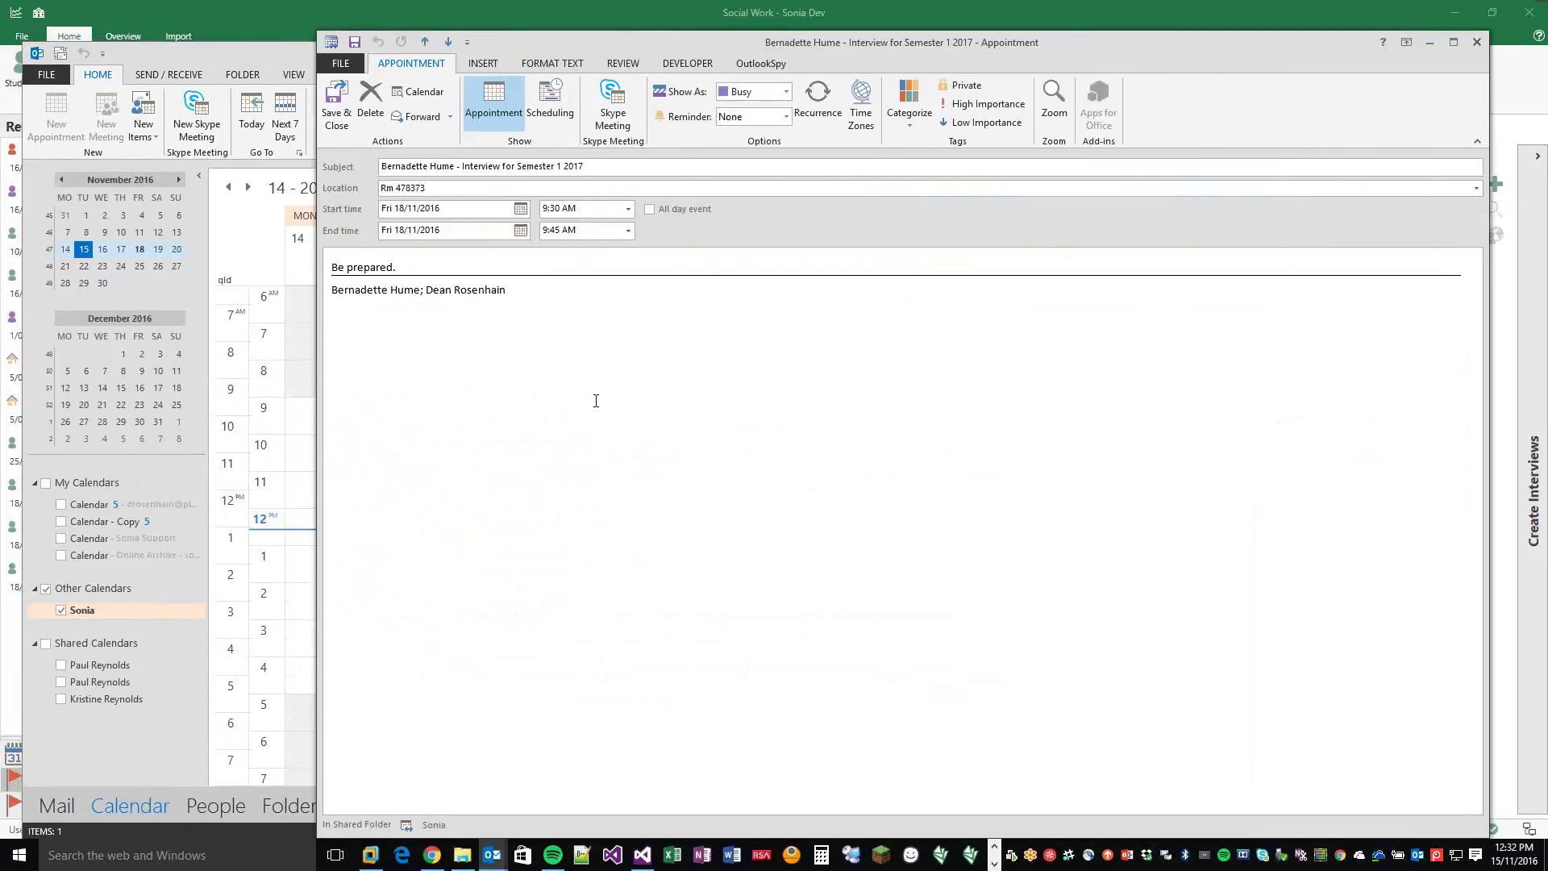
drag(388, 267, 333, 273)
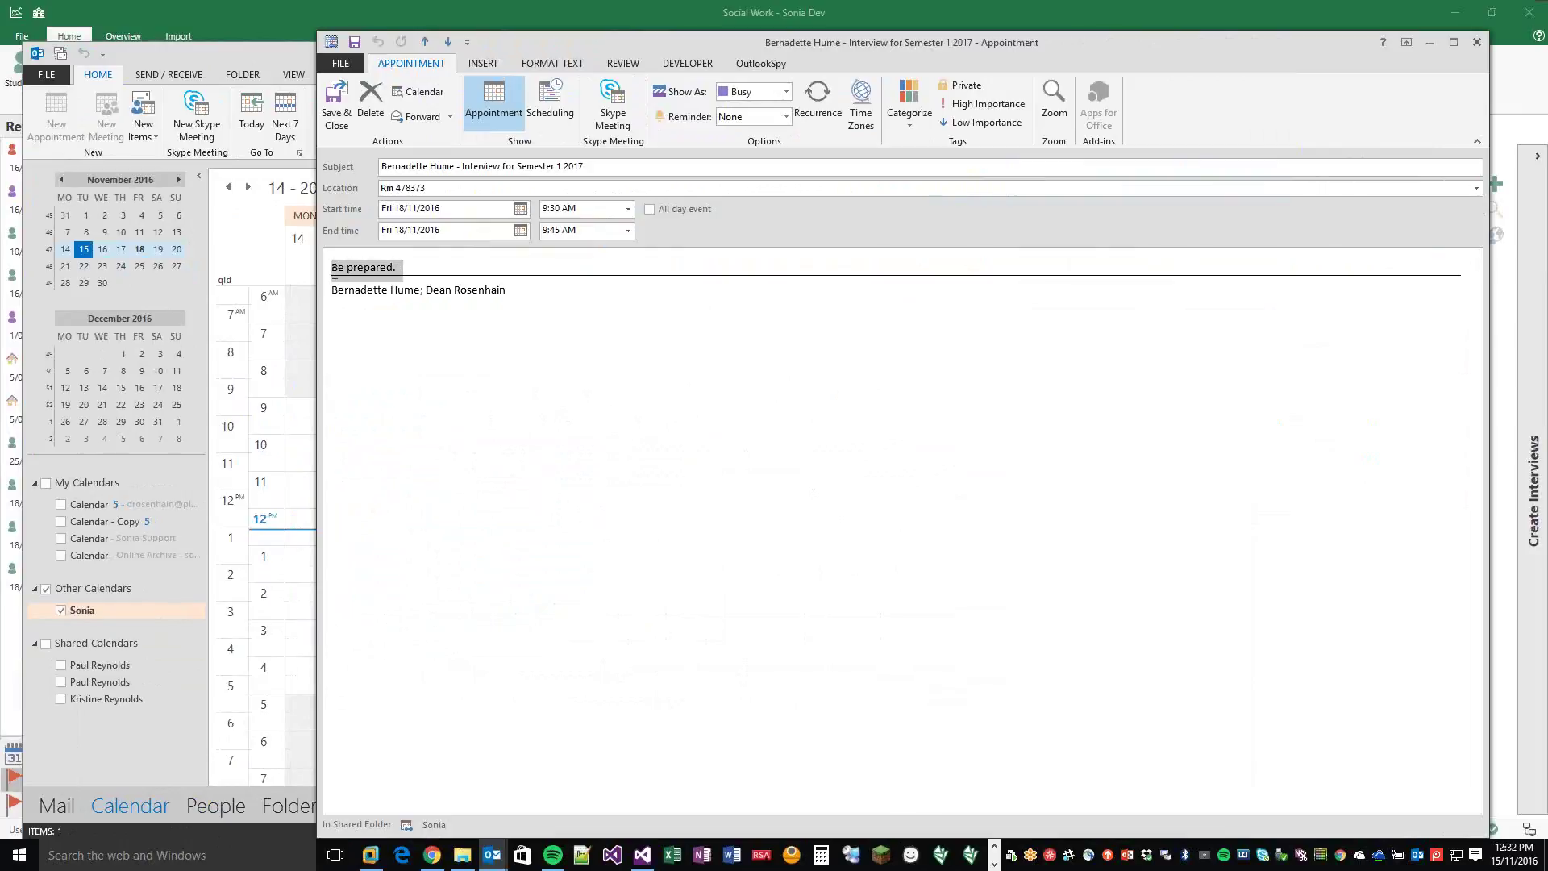
click(573, 317)
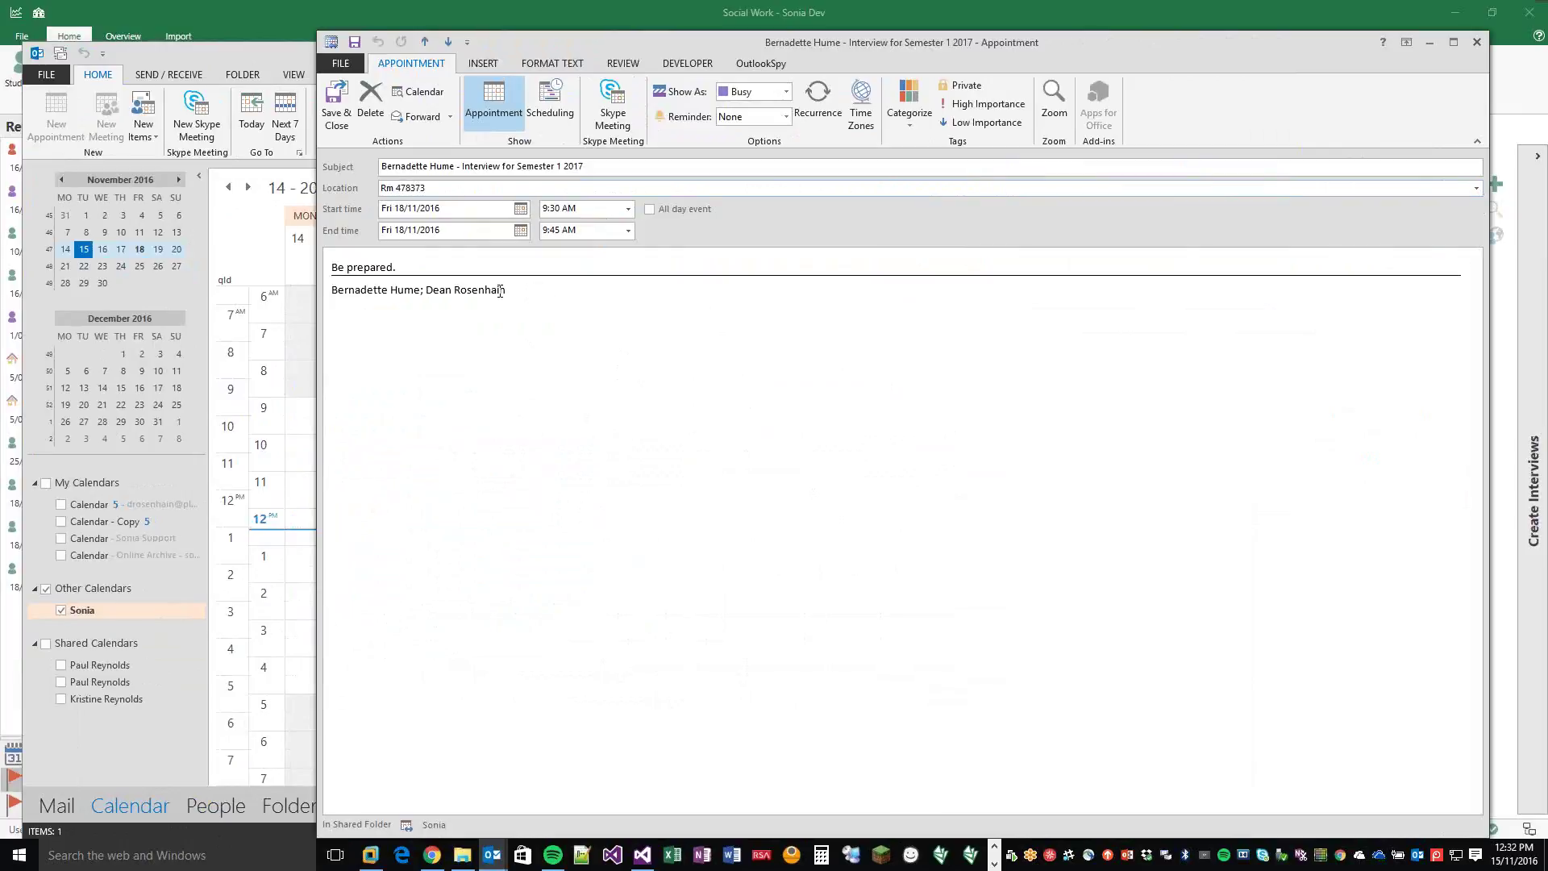
drag(517, 294, 331, 292)
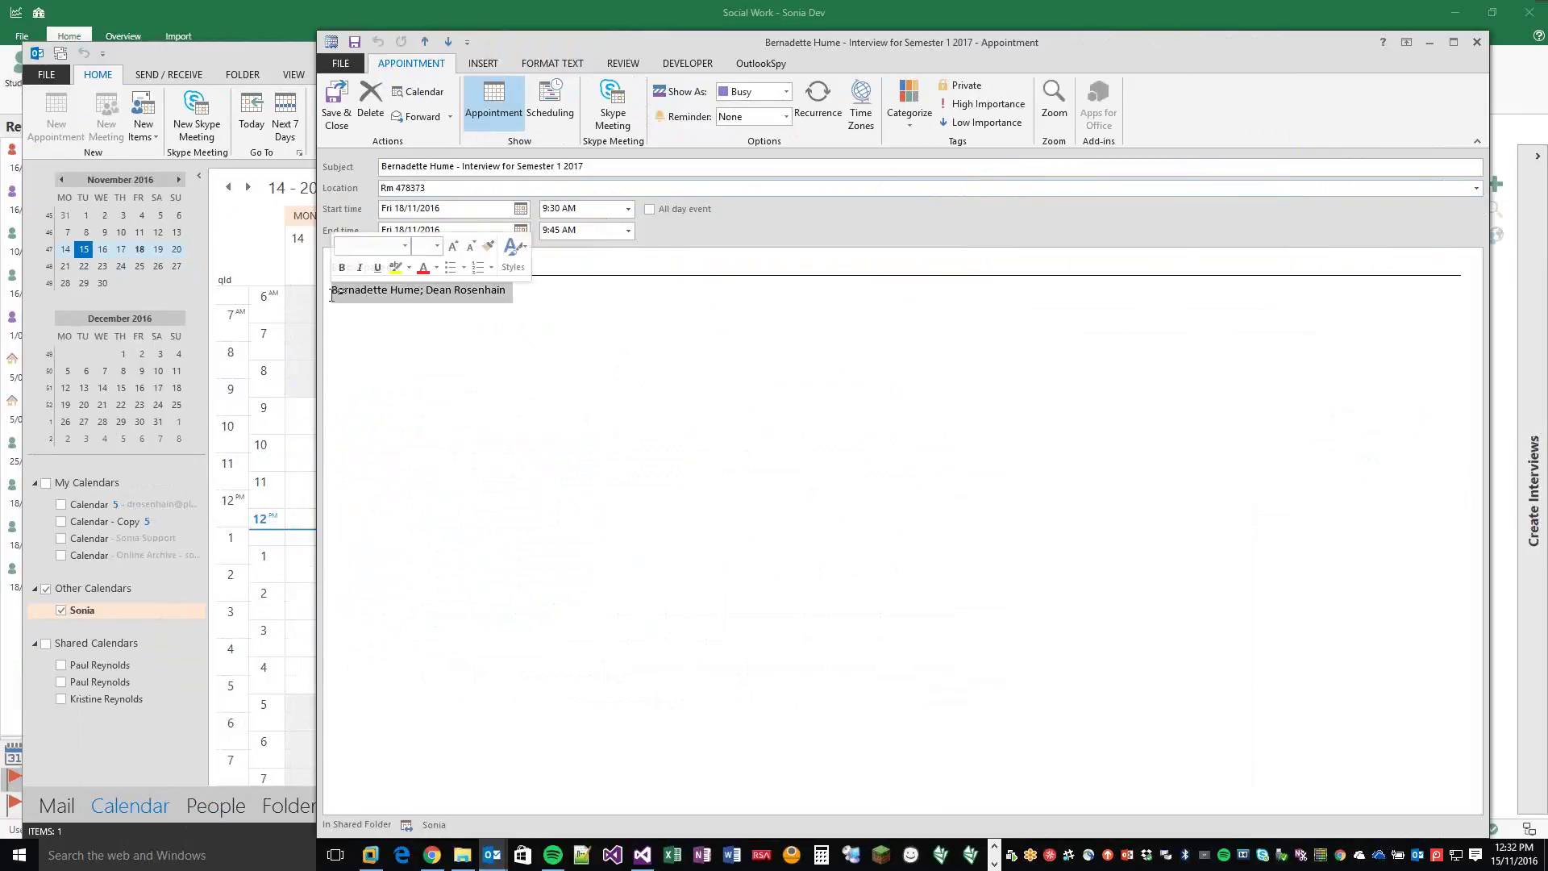
key(Right)
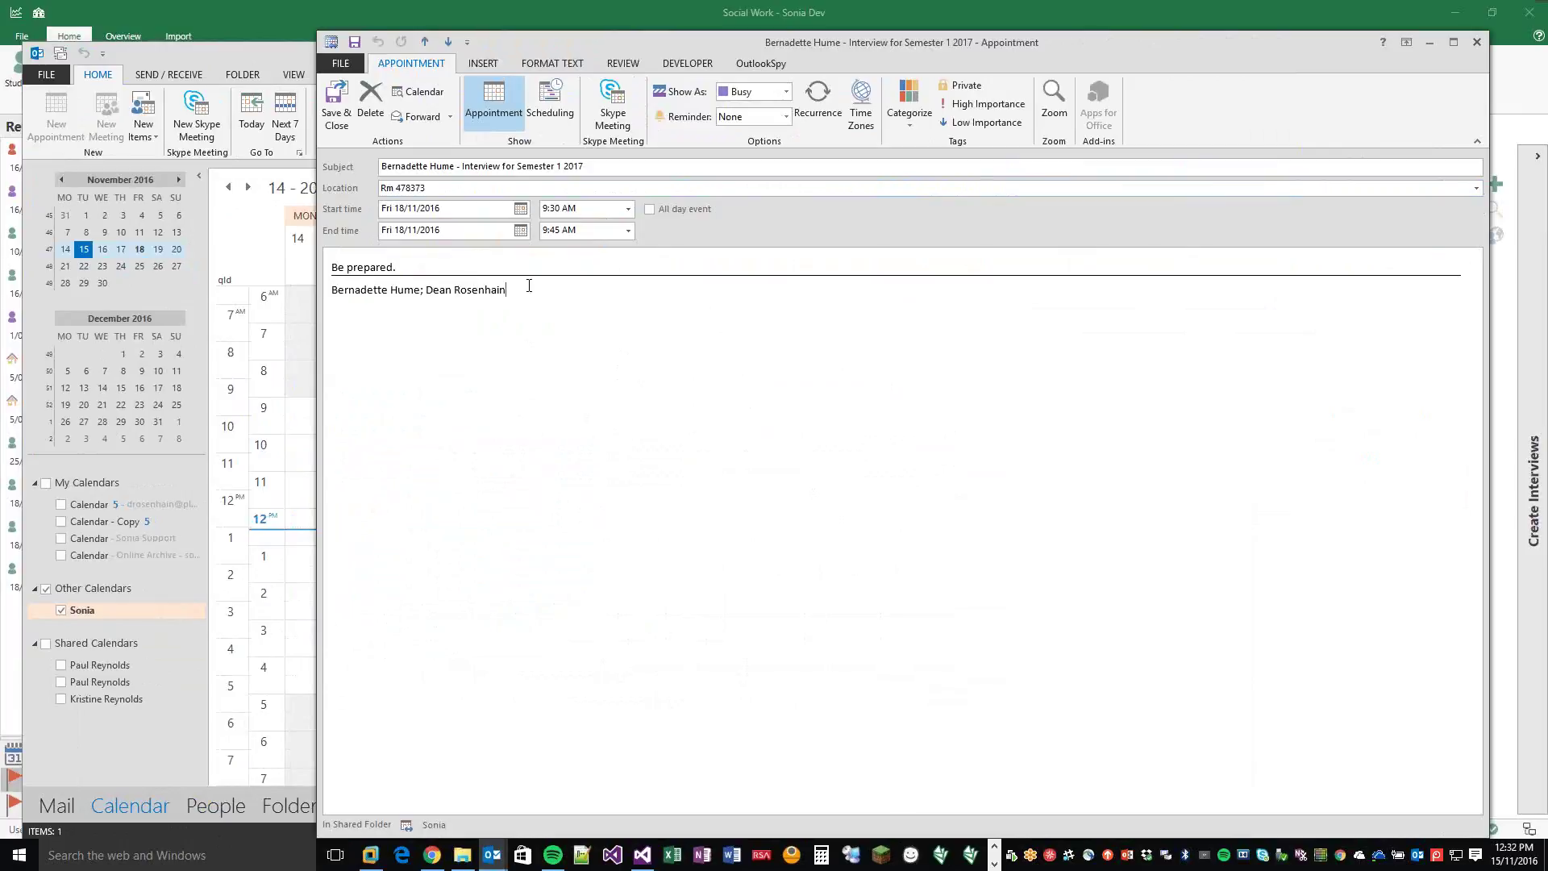
click(1478, 42)
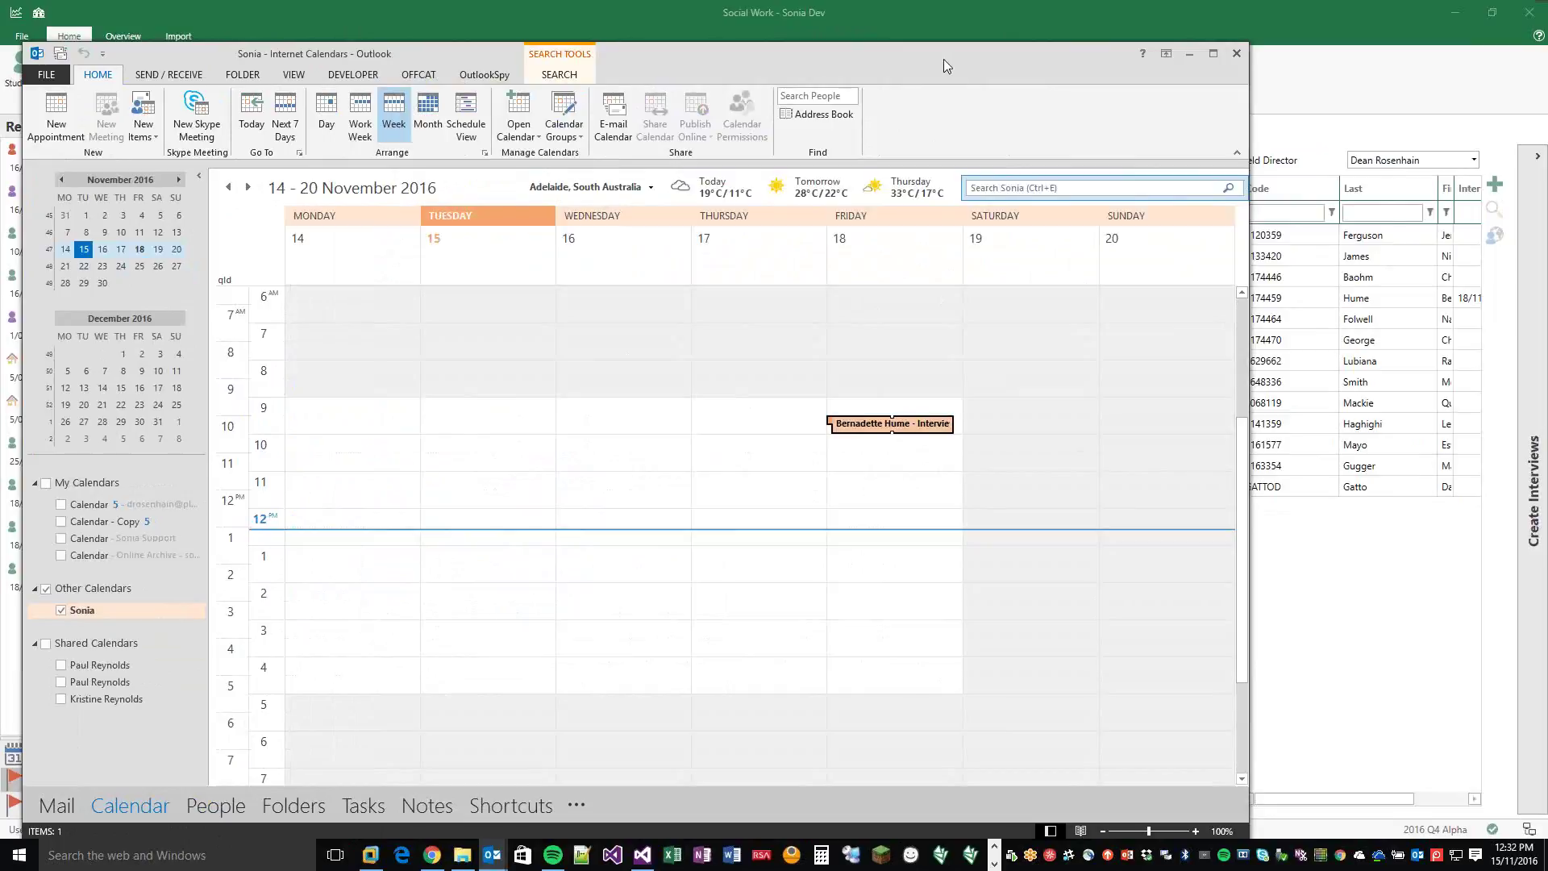
key(alt+Tab)
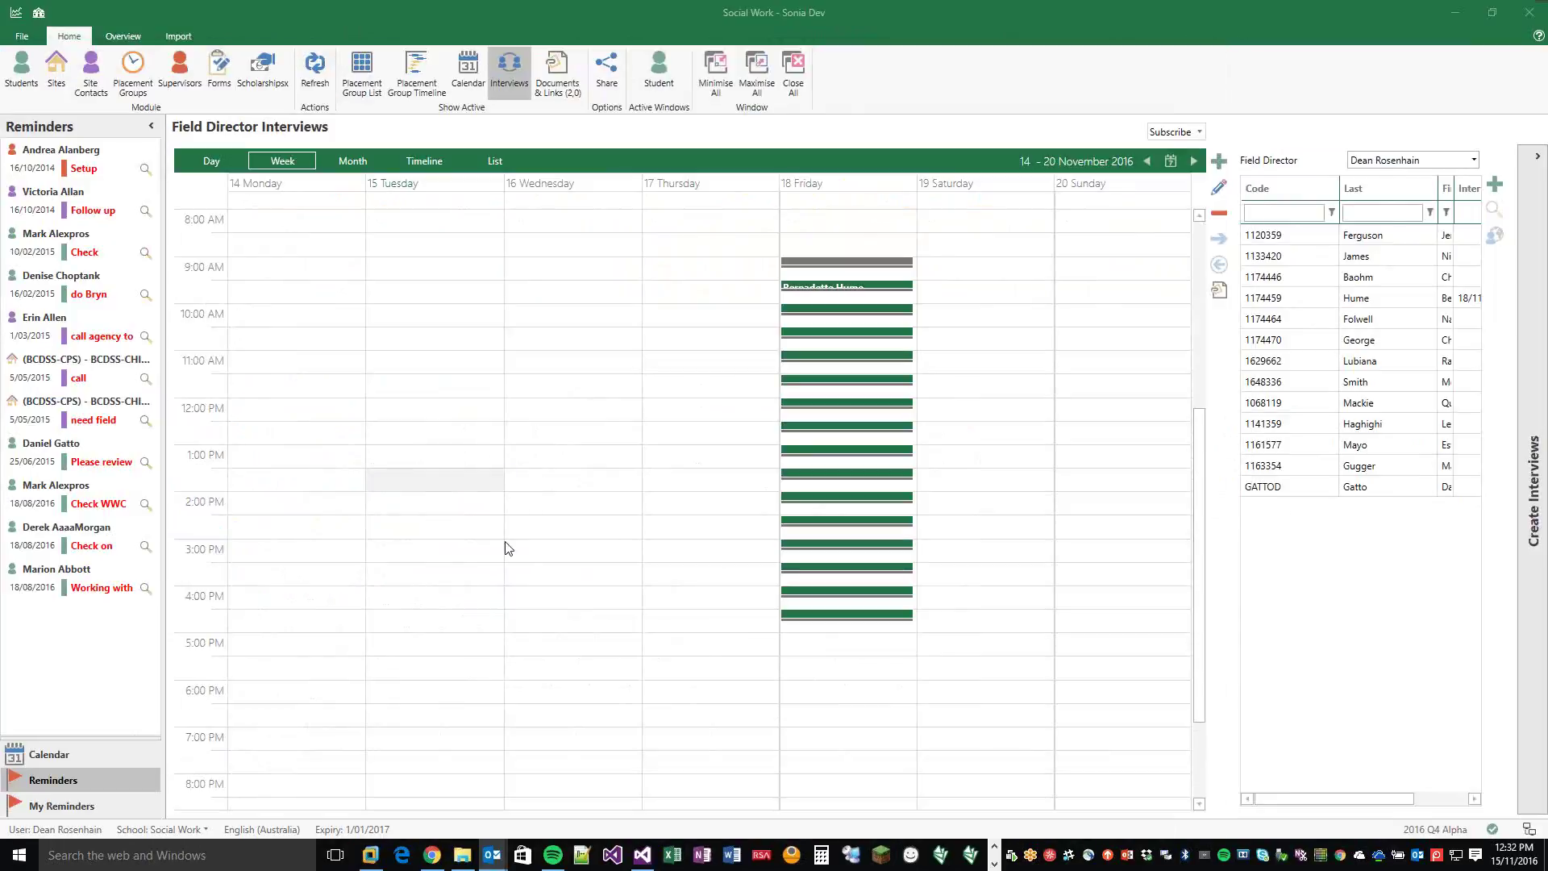